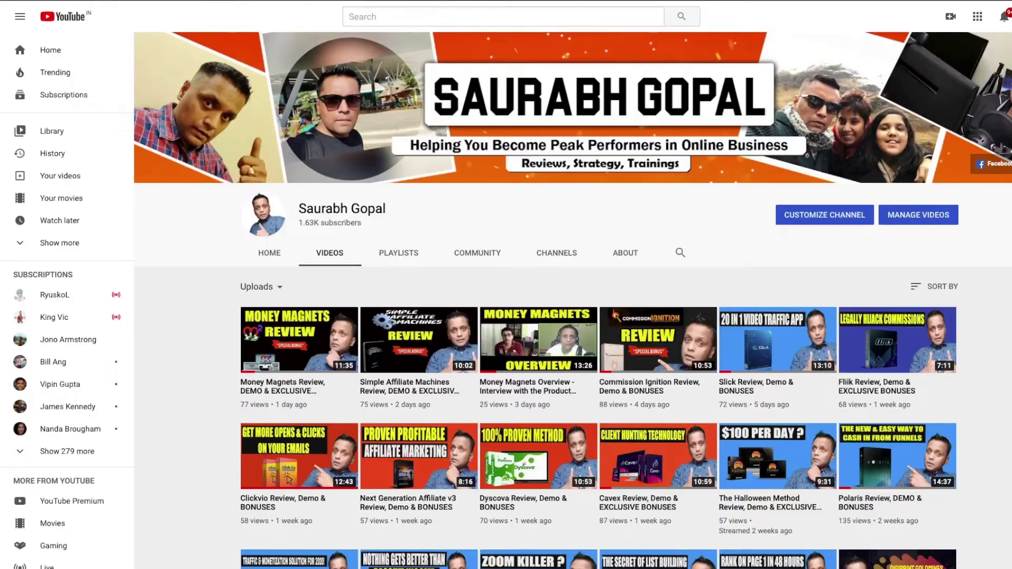
Scroll further down the YouTube channel's uploaded videos.
{"action": "scroll", "coordinate": [573, 300], "scroll_direction": "down", "scroll_amount": 2}
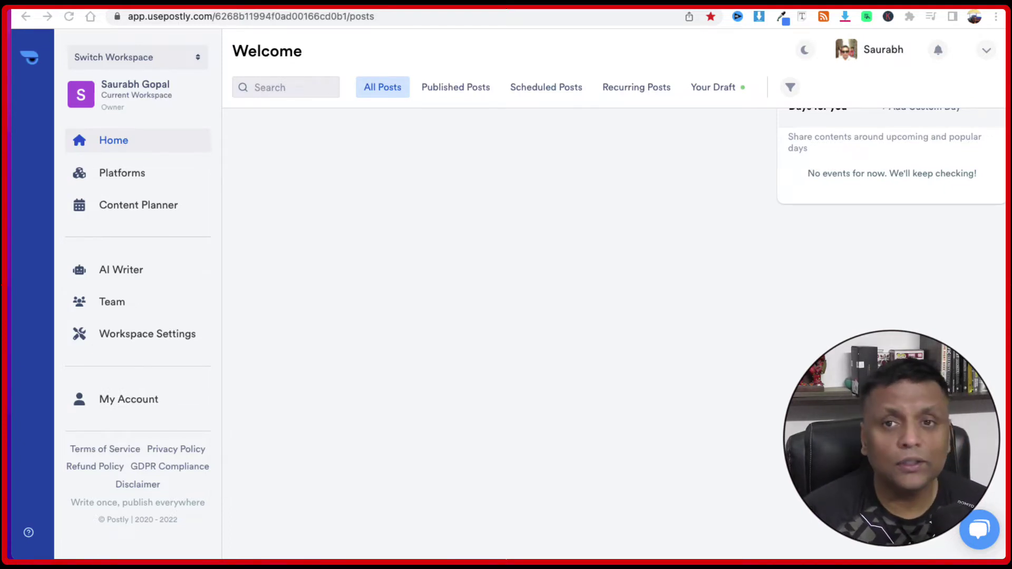
Review Workspace Settings down to Approval Workflow, view My Account, then return Home.
{"action": "left_click", "coordinate": [138, 334]}
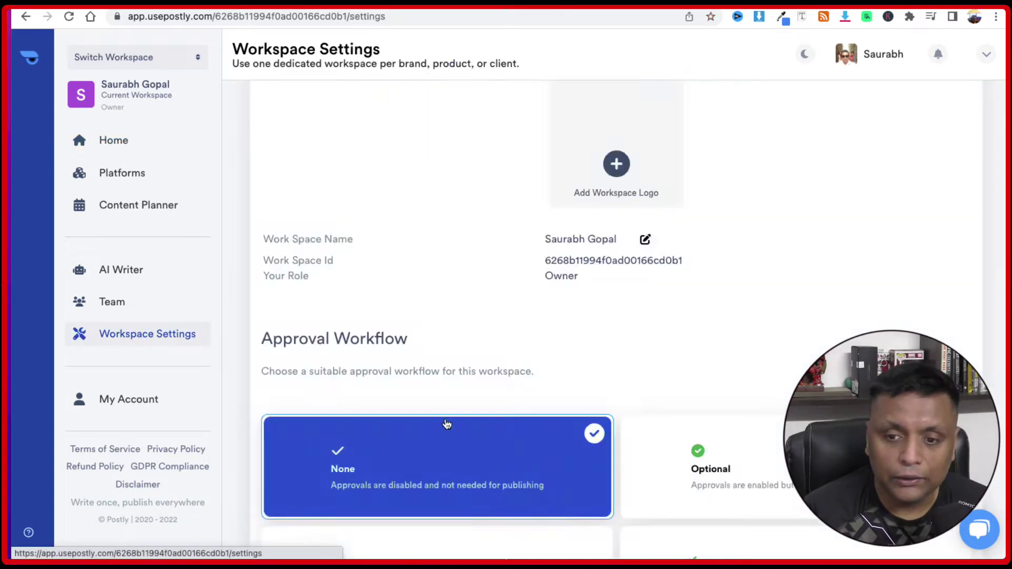
{"action": "scroll", "coordinate": [473, 401], "scroll_direction": "down", "scroll_amount": 5}
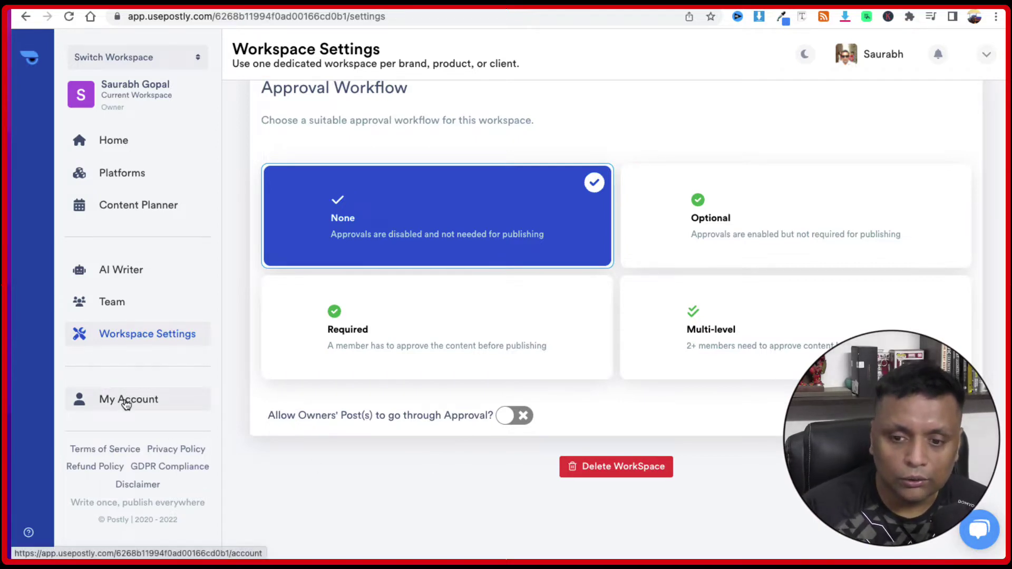
{"action": "left_click", "coordinate": [125, 401]}
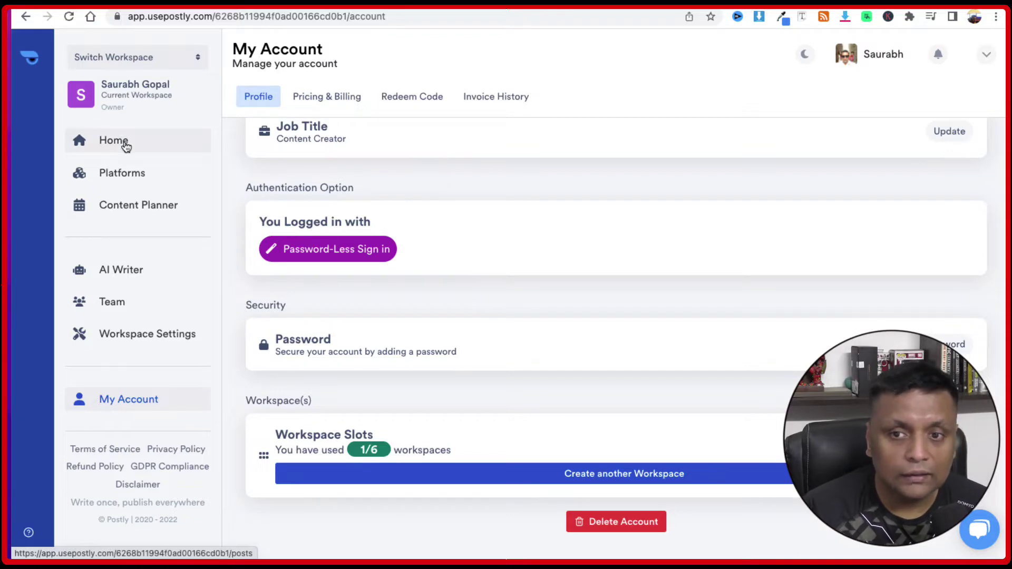
{"action": "left_click", "coordinate": [126, 147]}
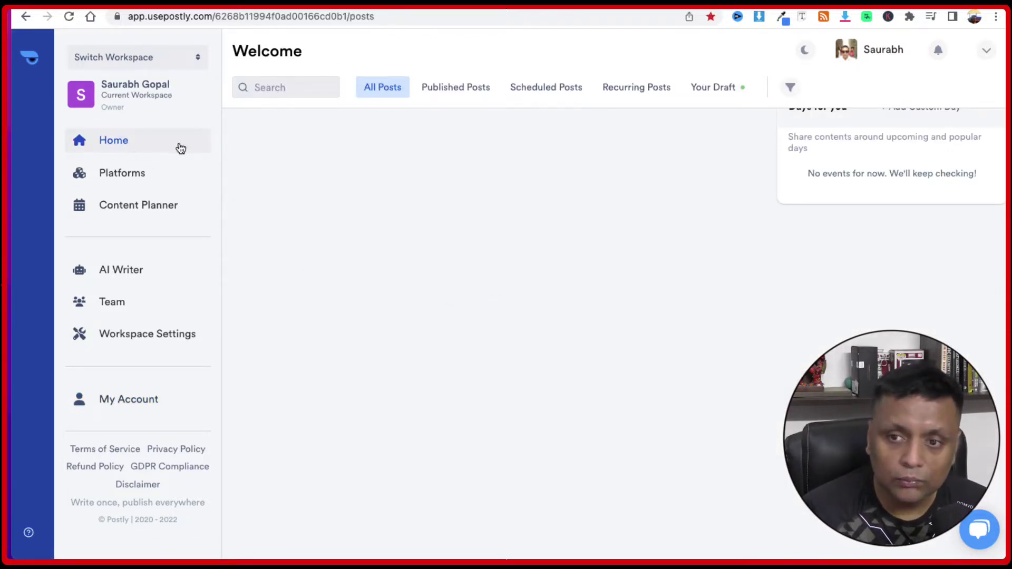
Browse the Published, Scheduled, Recurring and Draft post lists, ending with the Hello draft.
{"action": "left_click", "coordinate": [126, 145]}
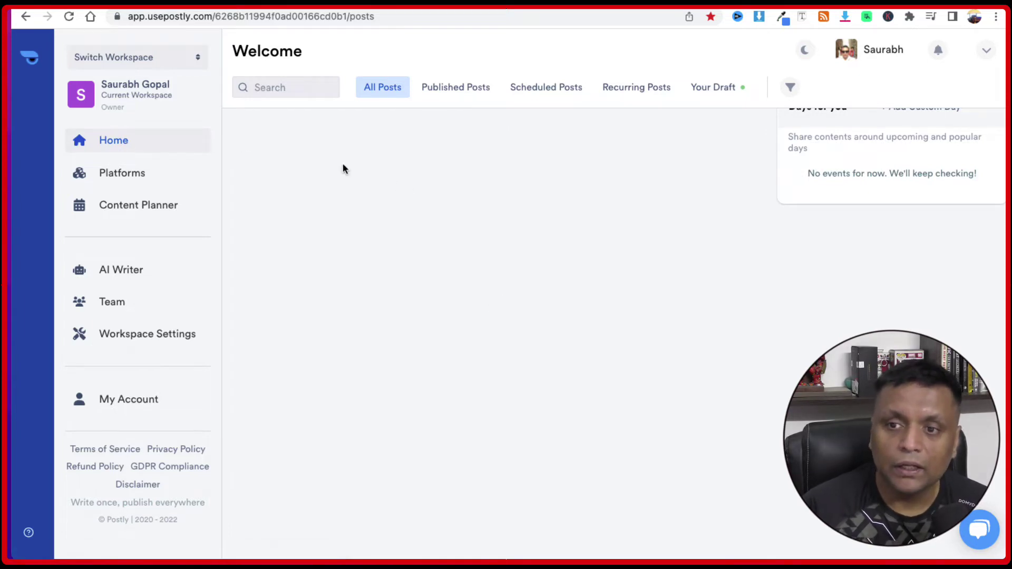
{"action": "left_click", "coordinate": [437, 92]}
{"action": "left_click", "coordinate": [546, 96]}
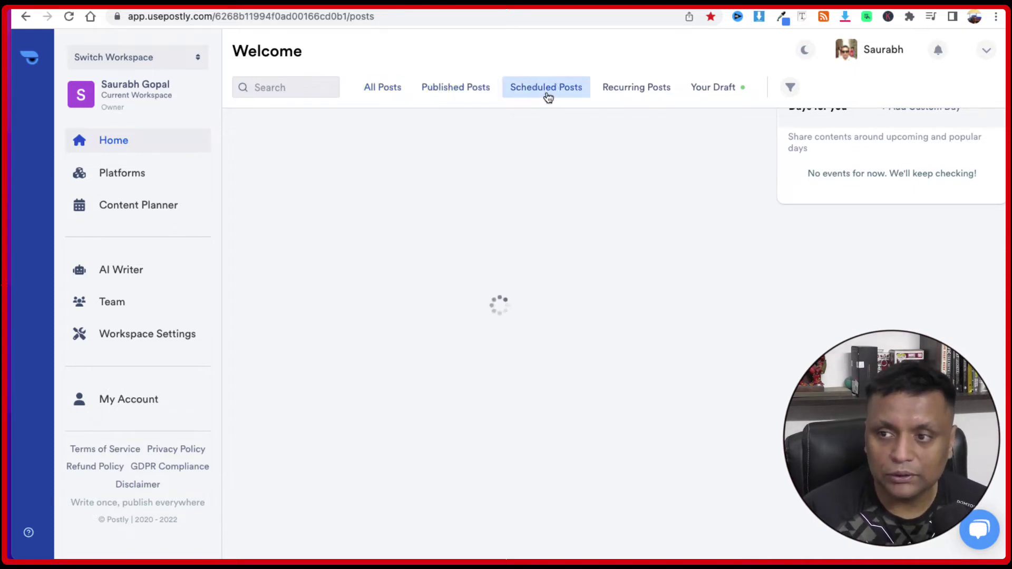
{"action": "left_click", "coordinate": [643, 101]}
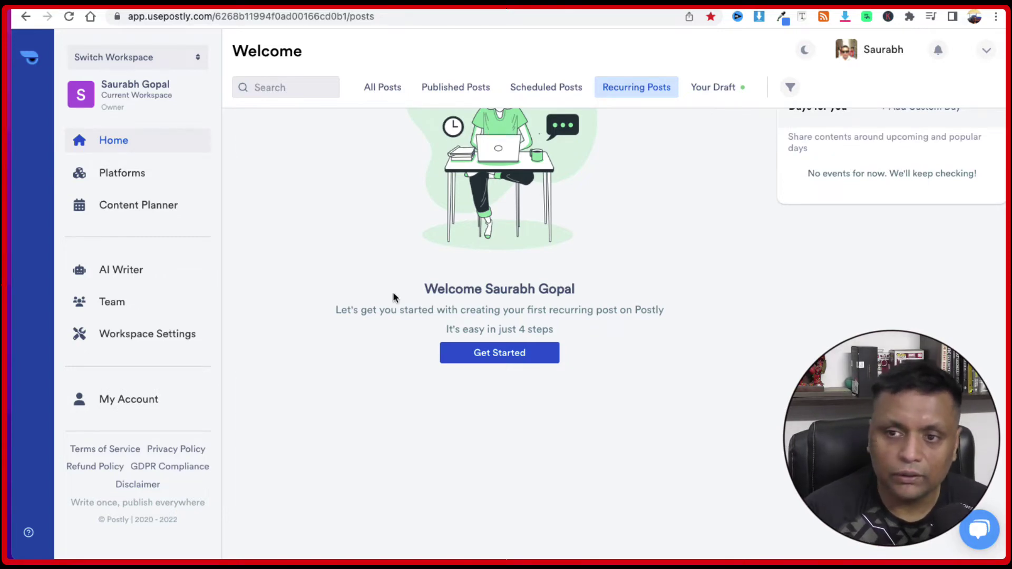
{"action": "left_click", "coordinate": [716, 87]}
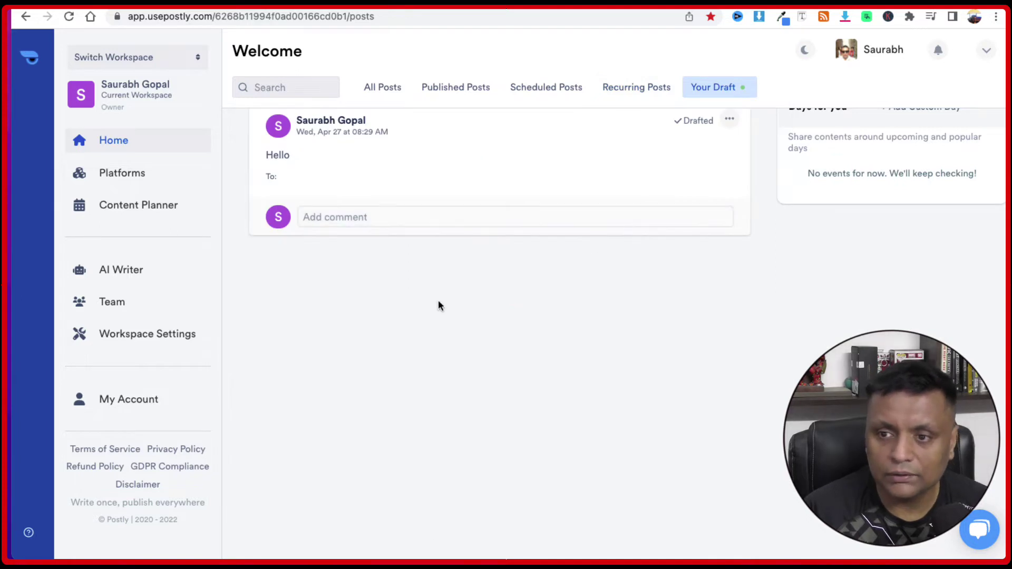
{"action": "left_click", "coordinate": [115, 177]}
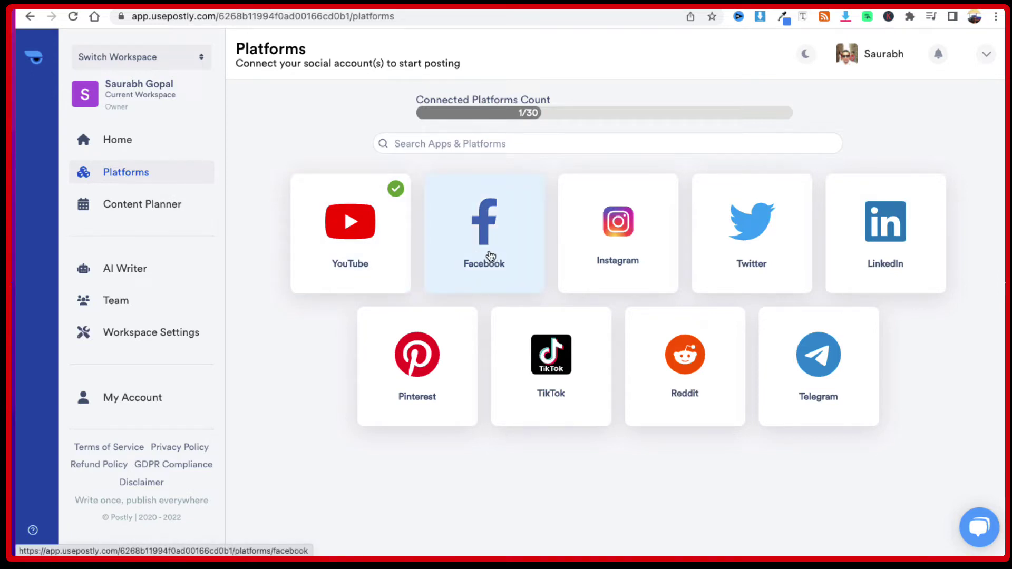
Connect a Facebook account, granting timeline, pages, groups and Instagram access.
{"action": "left_click", "coordinate": [490, 256]}
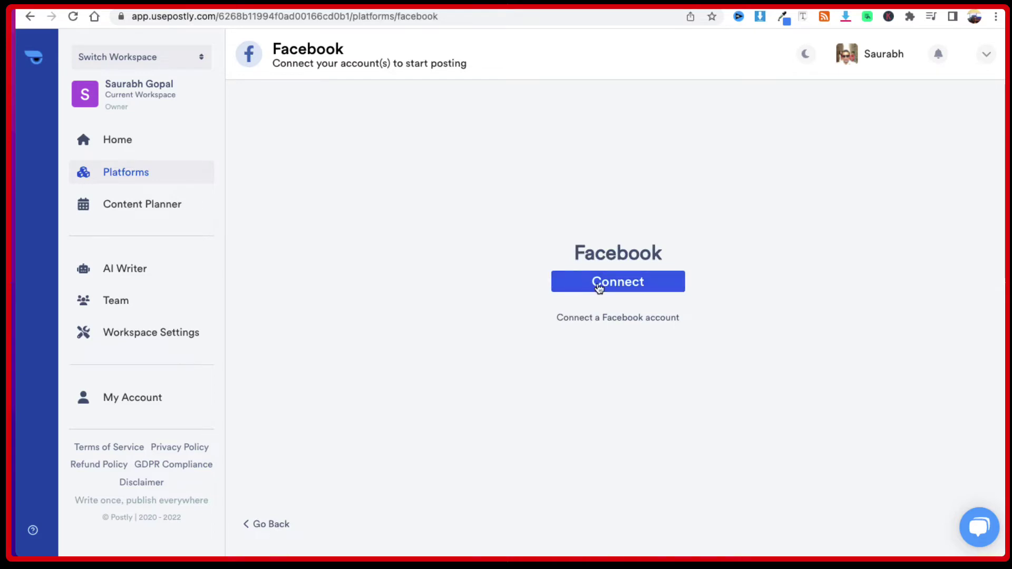
{"action": "left_click", "coordinate": [598, 286]}
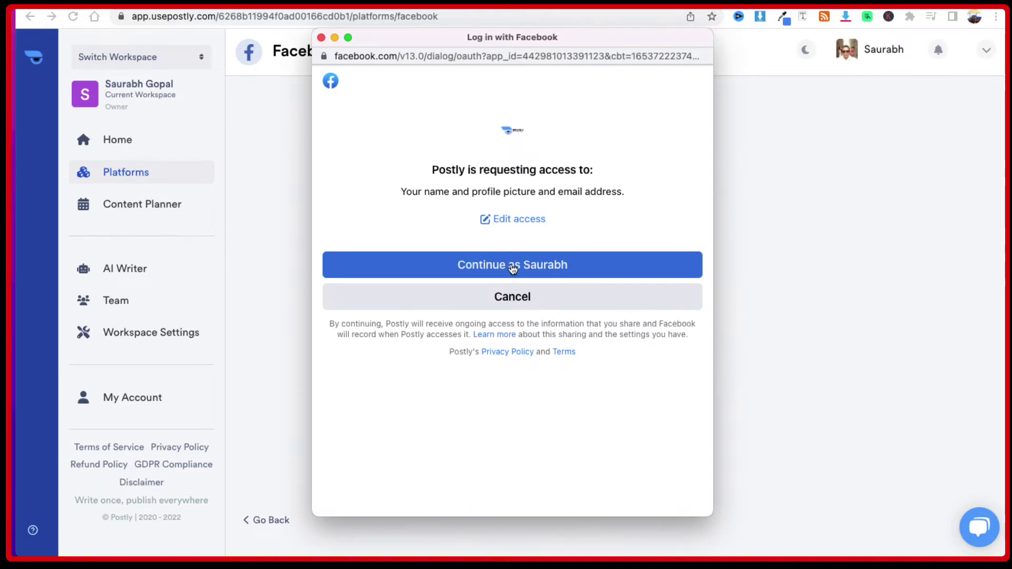
{"action": "left_click", "coordinate": [513, 268]}
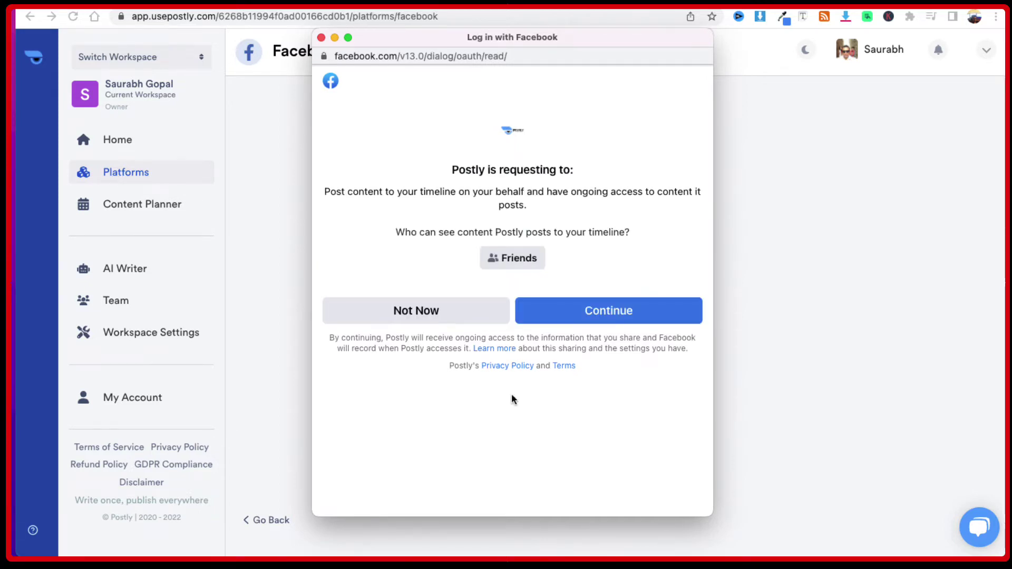
{"action": "left_click", "coordinate": [564, 317]}
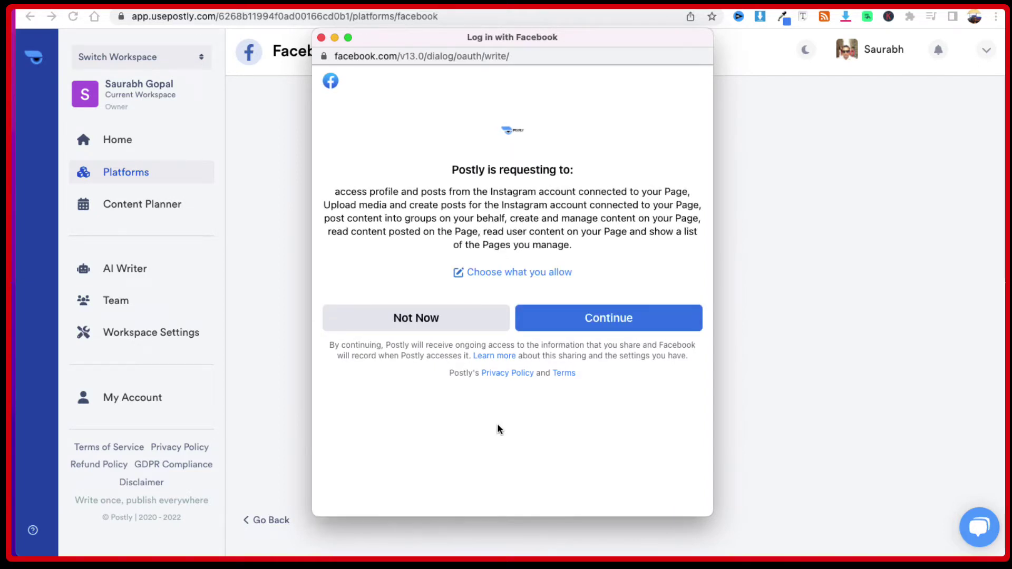
{"action": "left_click", "coordinate": [574, 316]}
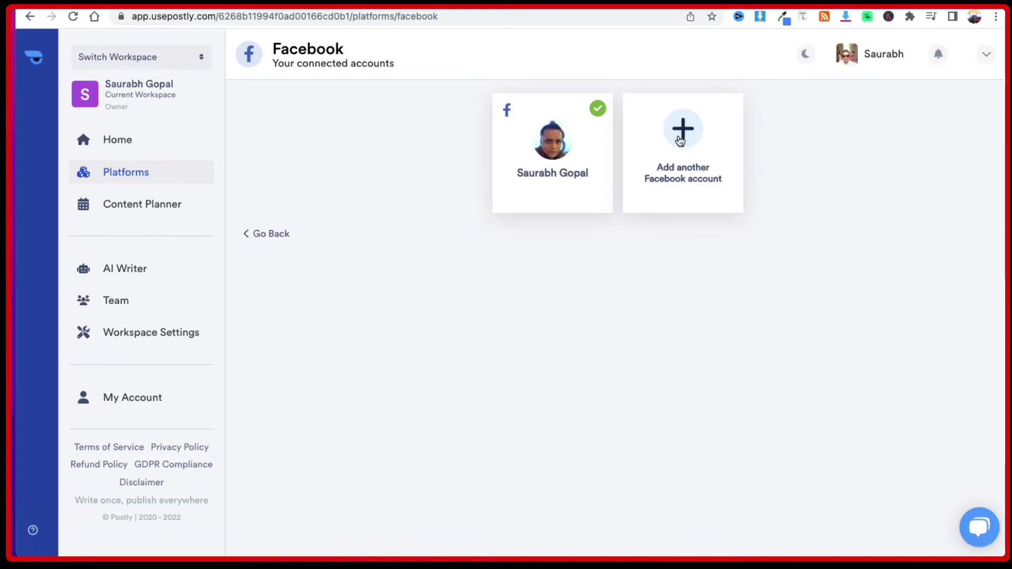
Show the connected Facebook account's pages and groups.
{"action": "left_click", "coordinate": [679, 138]}
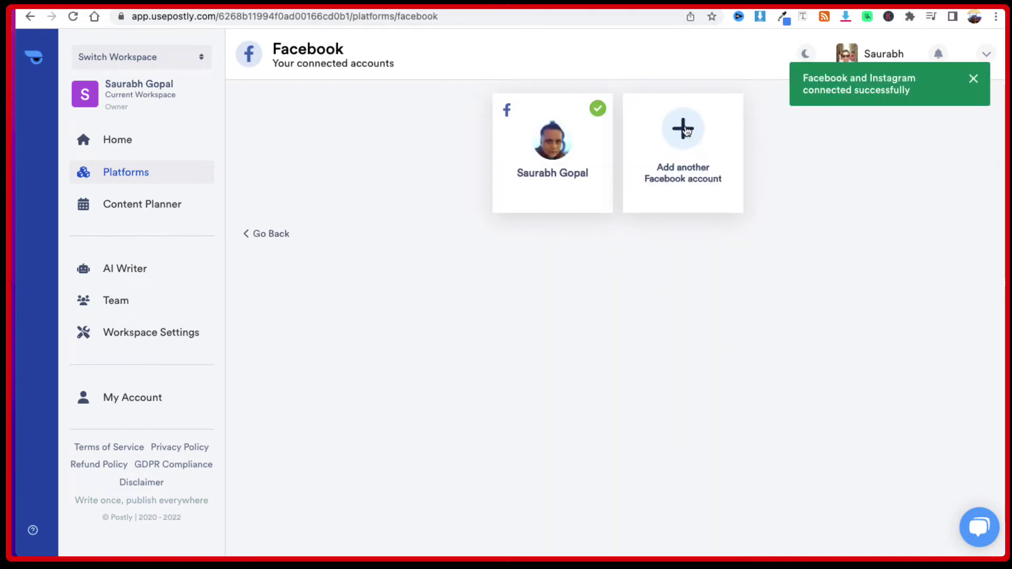
{"action": "left_click", "coordinate": [685, 129]}
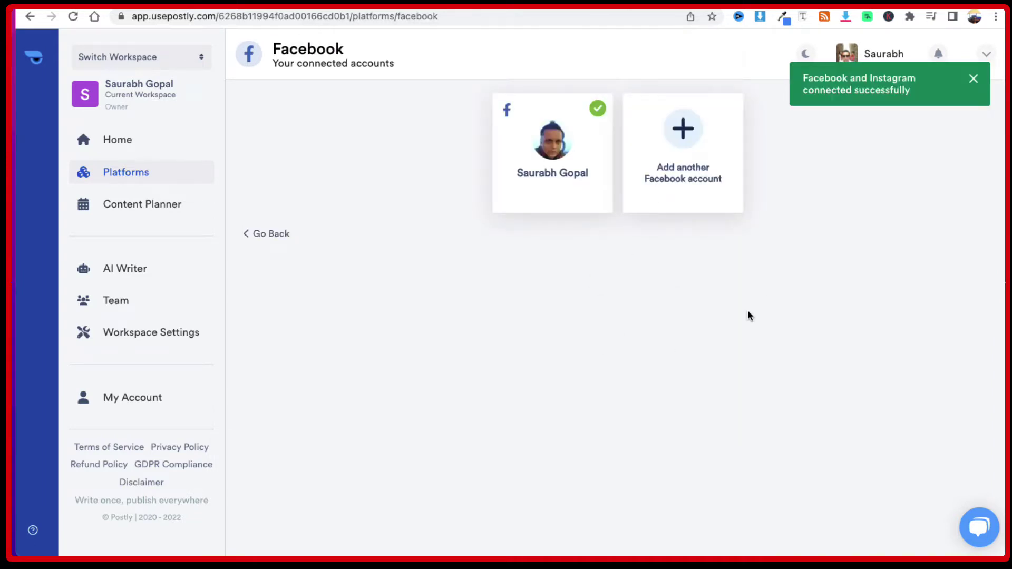
{"action": "left_click", "coordinate": [553, 152]}
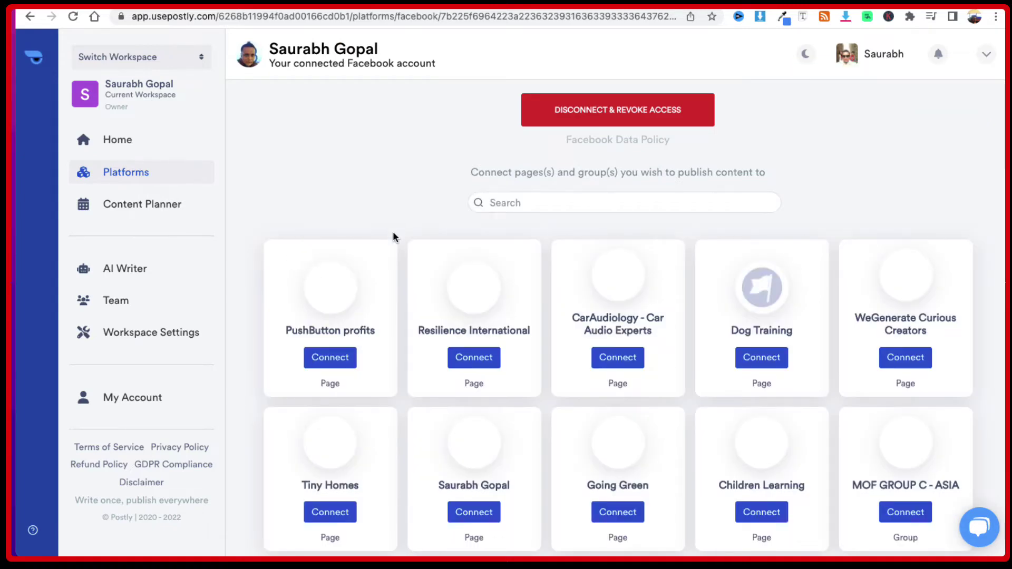
Connect the owner's personal Facebook page for publishing.
{"action": "scroll", "coordinate": [402, 238], "scroll_direction": "down", "scroll_amount": 5}
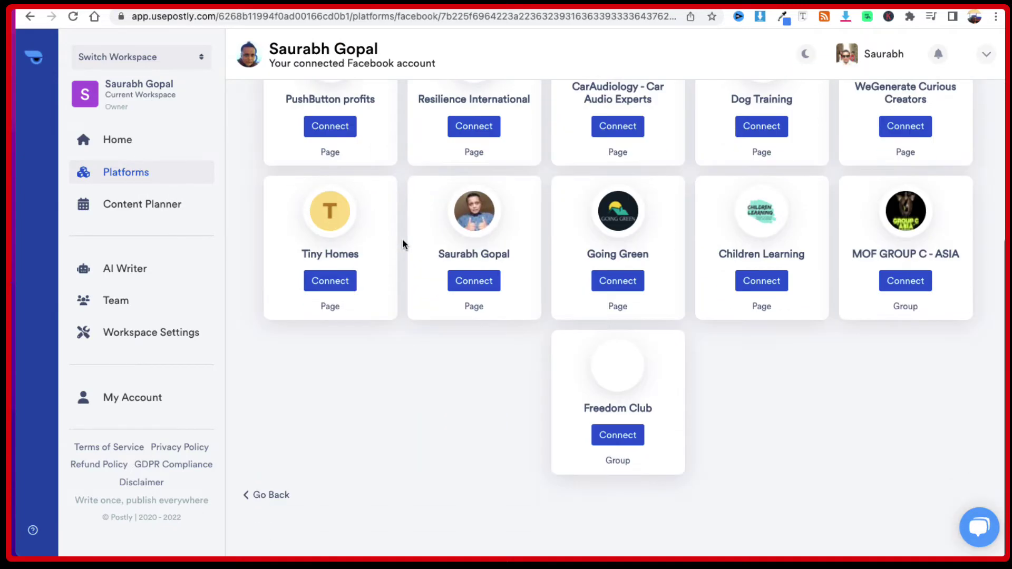
{"action": "scroll", "coordinate": [402, 242], "scroll_direction": "up", "scroll_amount": 5}
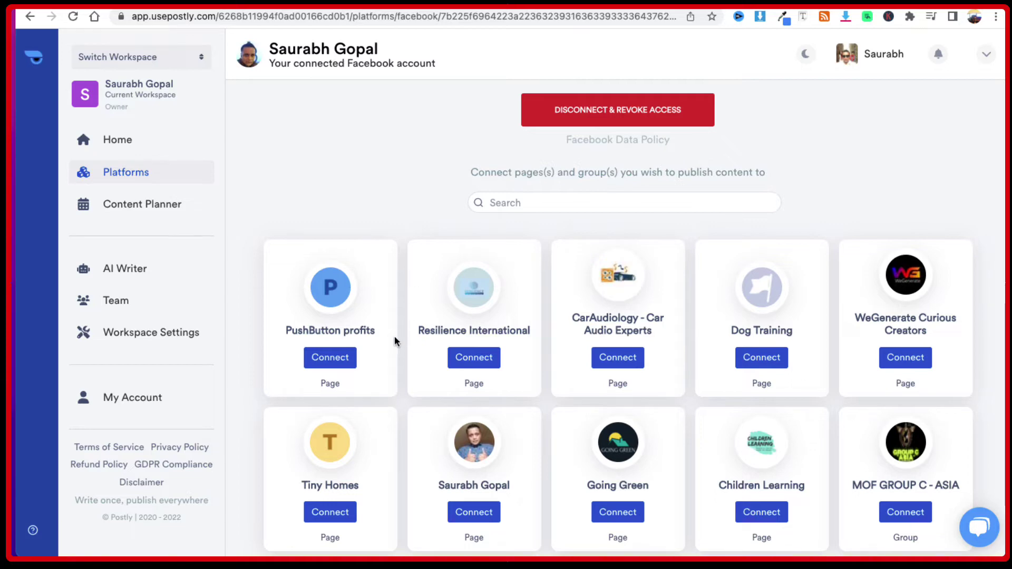
{"action": "scroll", "coordinate": [413, 356], "scroll_direction": "down", "scroll_amount": 4}
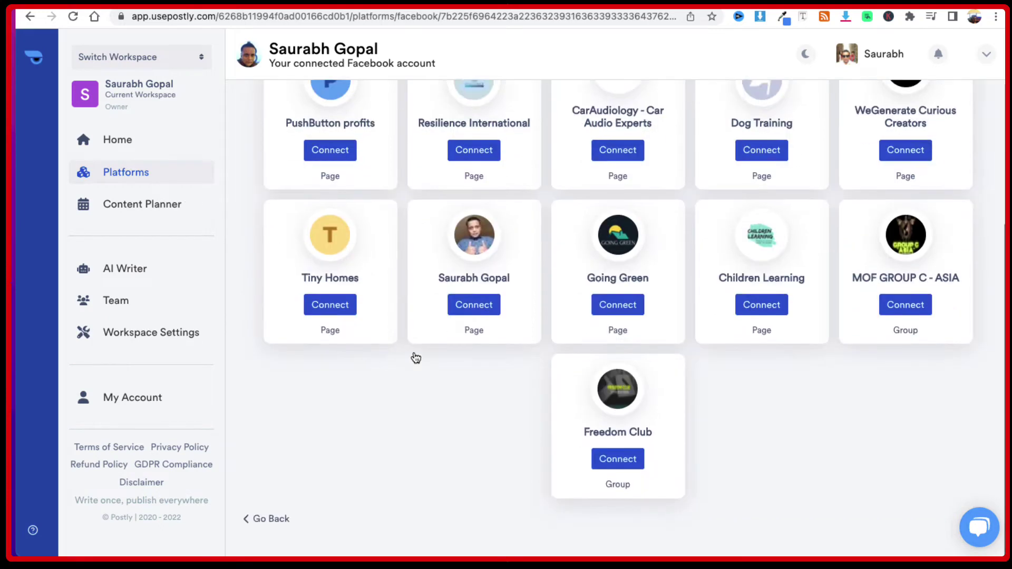
{"action": "scroll", "coordinate": [414, 357], "scroll_direction": "up", "scroll_amount": 2}
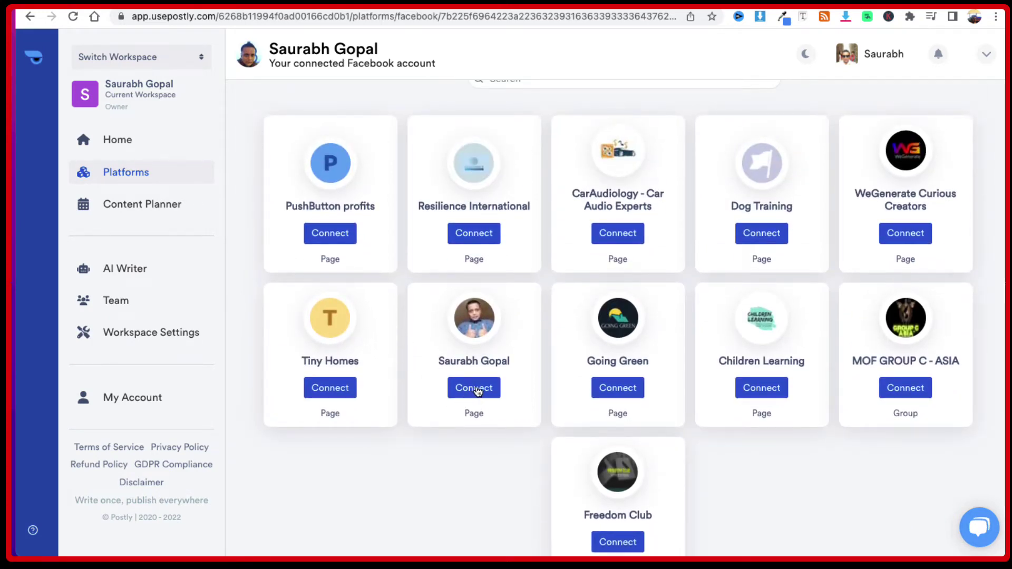
{"action": "scroll", "coordinate": [476, 391], "scroll_direction": "down", "scroll_amount": 1}
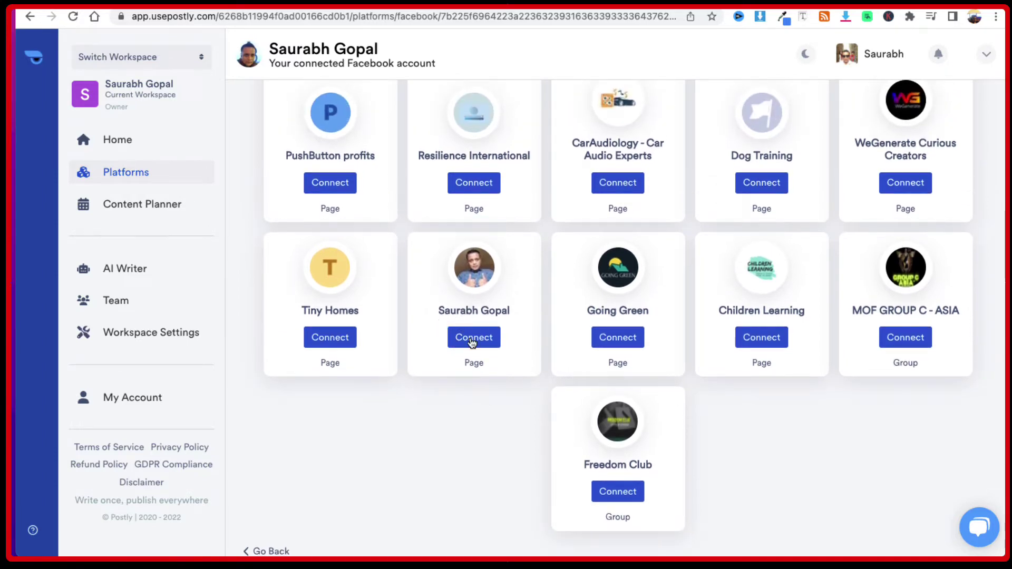
{"action": "left_click", "coordinate": [473, 339]}
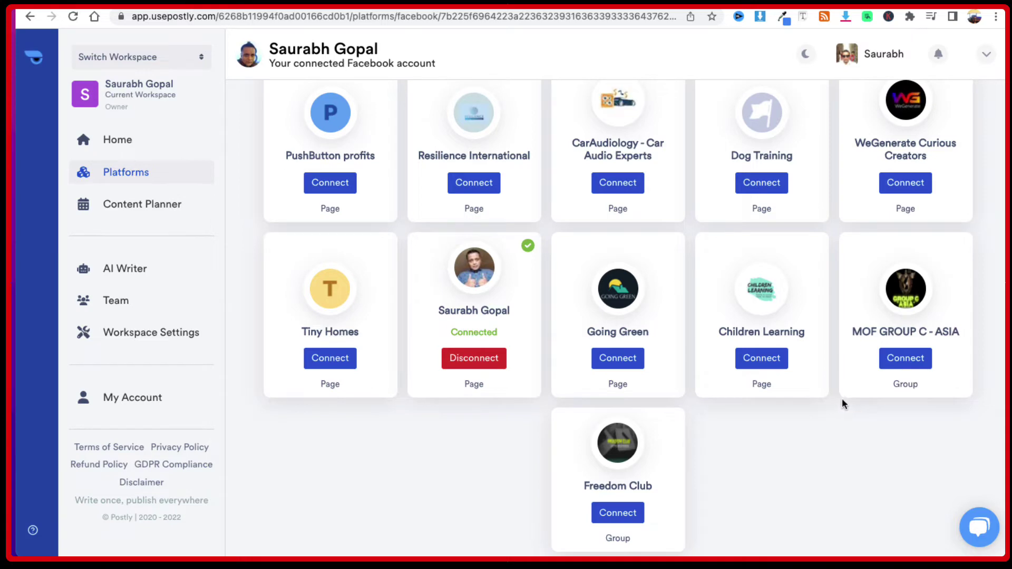
Connect the Freedom Club group and go to its Facebook app settings.
{"action": "scroll", "coordinate": [842, 401], "scroll_direction": "down", "scroll_amount": 2}
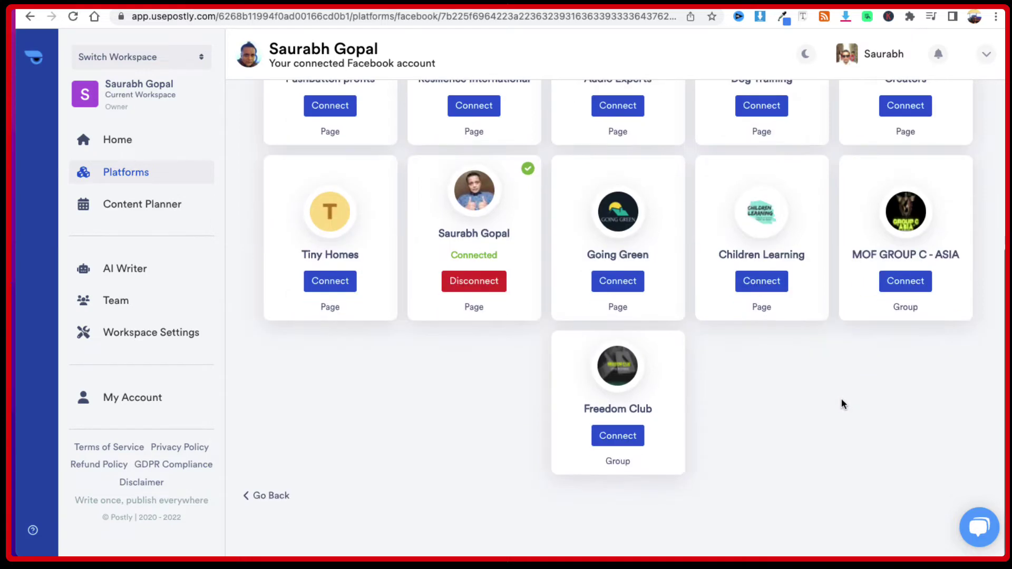
{"action": "left_click", "coordinate": [612, 441]}
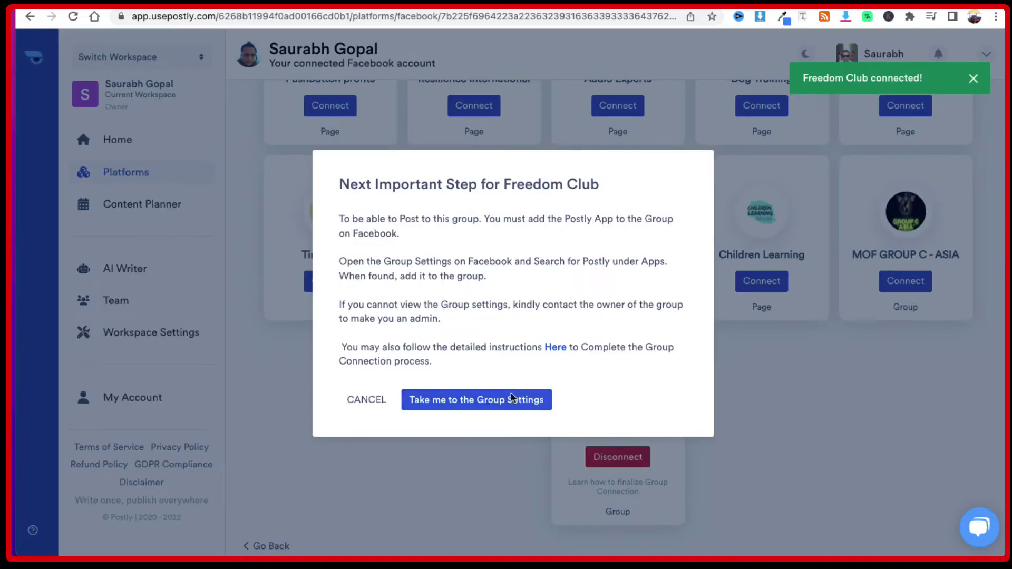
{"action": "left_click", "coordinate": [494, 403]}
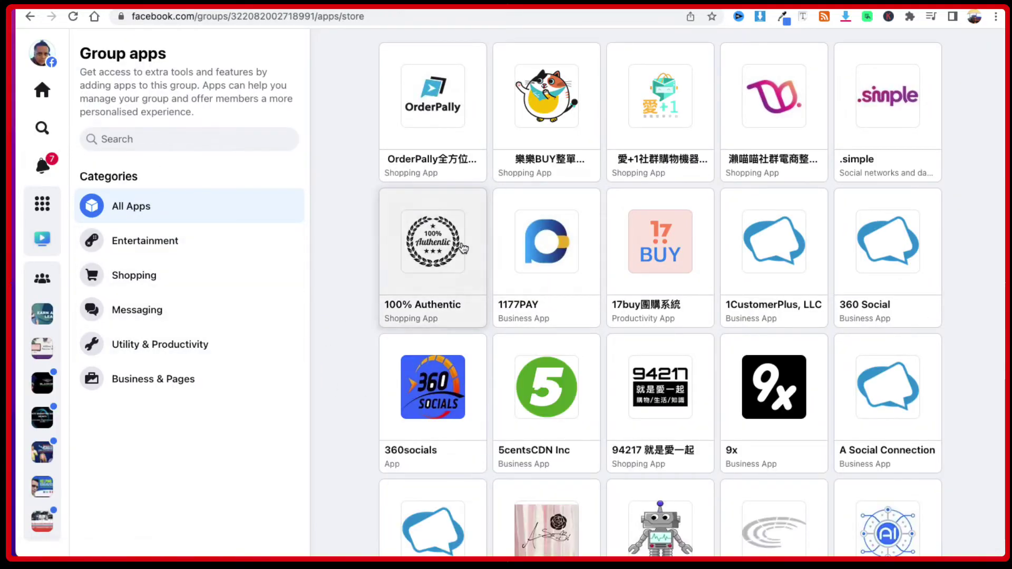
Search Group apps for 'postly' and add the Postly app to Freedom Club.
{"action": "scroll", "coordinate": [601, 352], "scroll_direction": "down", "scroll_amount": 3}
{"action": "scroll", "coordinate": [602, 352], "scroll_direction": "up", "scroll_amount": 2}
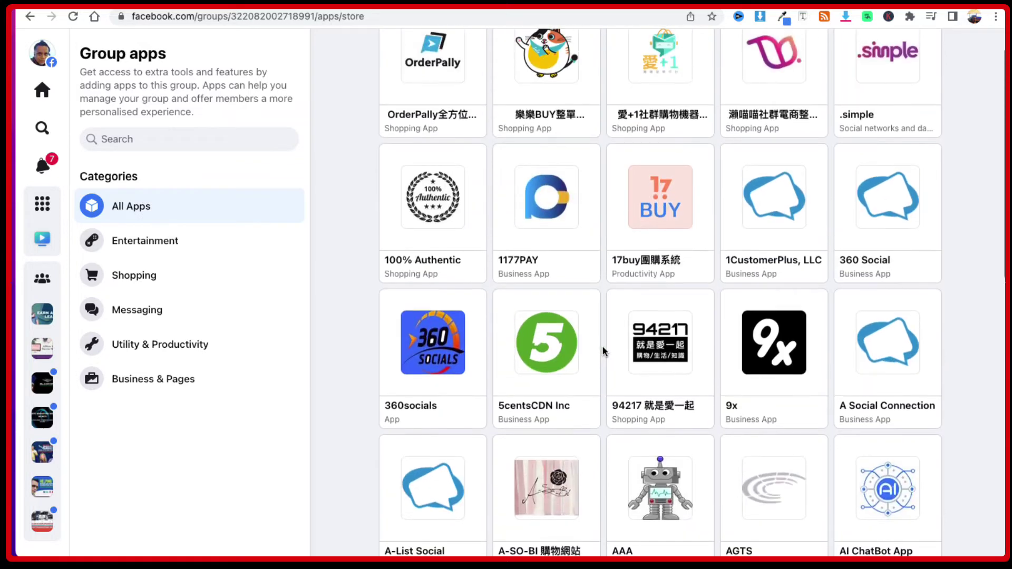
{"action": "scroll", "coordinate": [602, 352], "scroll_direction": "down", "scroll_amount": 2}
{"action": "scroll", "coordinate": [604, 351], "scroll_direction": "up", "scroll_amount": 3}
{"action": "scroll", "coordinate": [604, 351], "scroll_direction": "down", "scroll_amount": 1}
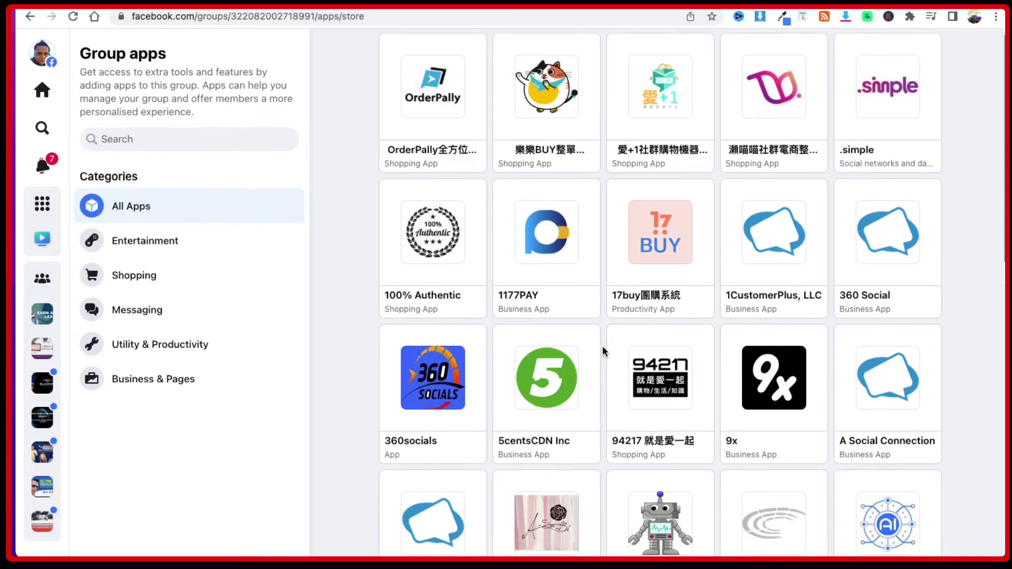
{"action": "scroll", "coordinate": [603, 351], "scroll_direction": "down", "scroll_amount": 7}
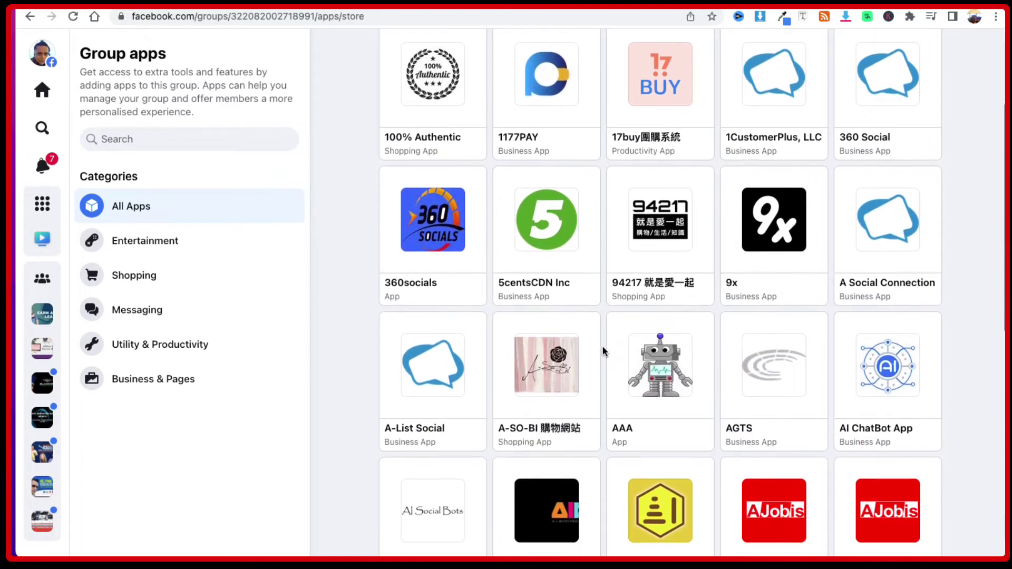
{"action": "scroll", "coordinate": [603, 351], "scroll_direction": "down", "scroll_amount": 15}
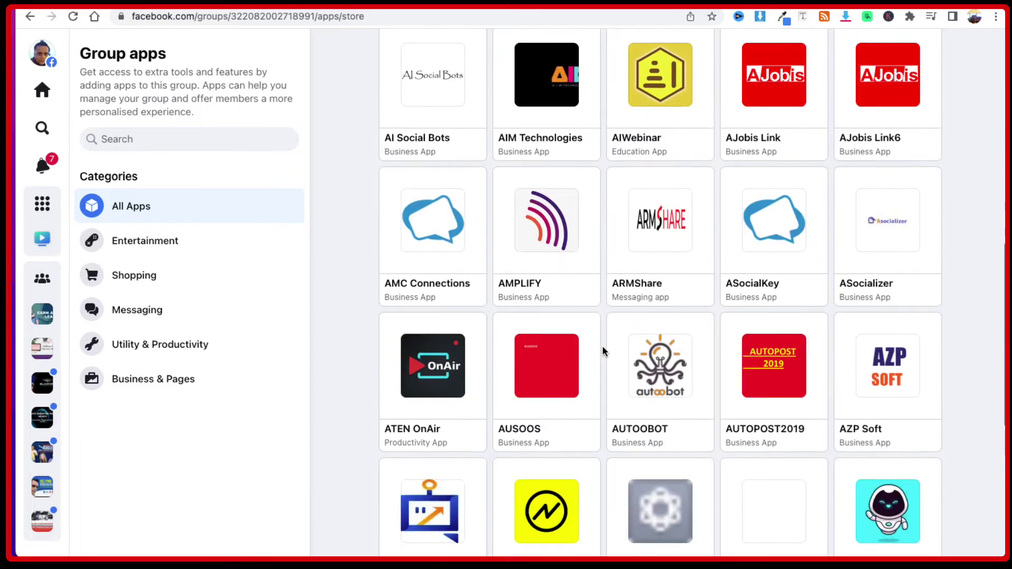
{"action": "scroll", "coordinate": [604, 351], "scroll_direction": "down", "scroll_amount": 7}
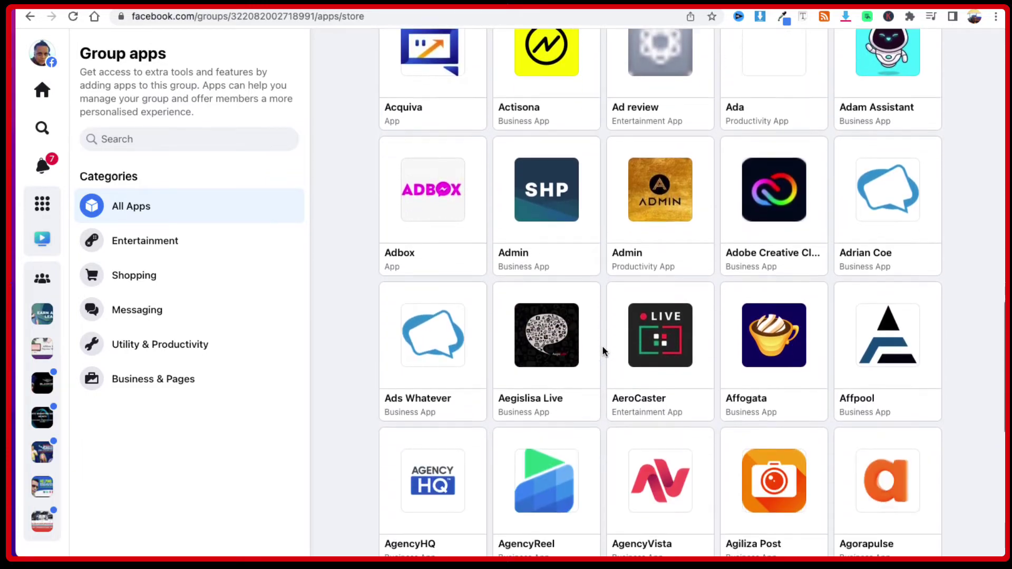
{"action": "scroll", "coordinate": [604, 351], "scroll_direction": "down", "scroll_amount": 12}
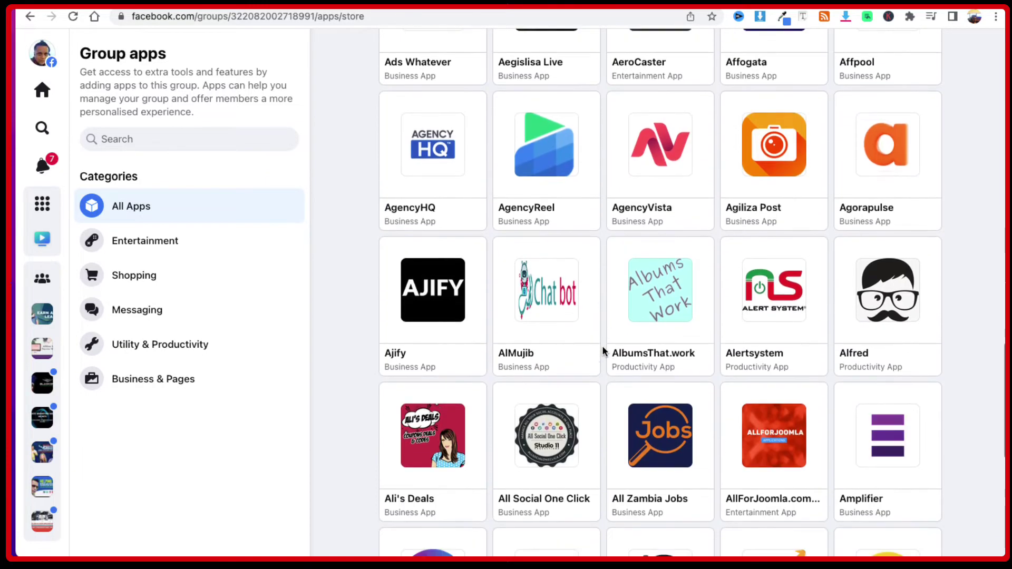
{"action": "scroll", "coordinate": [604, 351], "scroll_direction": "down", "scroll_amount": 20}
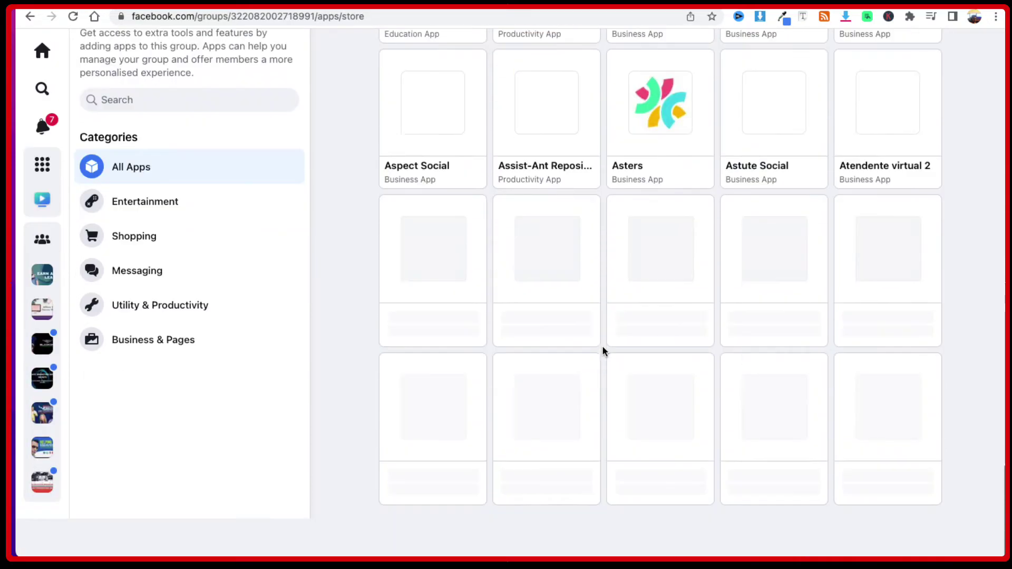
{"action": "scroll", "coordinate": [604, 351], "scroll_direction": "up", "scroll_amount": 11}
{"action": "scroll", "coordinate": [603, 351], "scroll_direction": "up", "scroll_amount": 20}
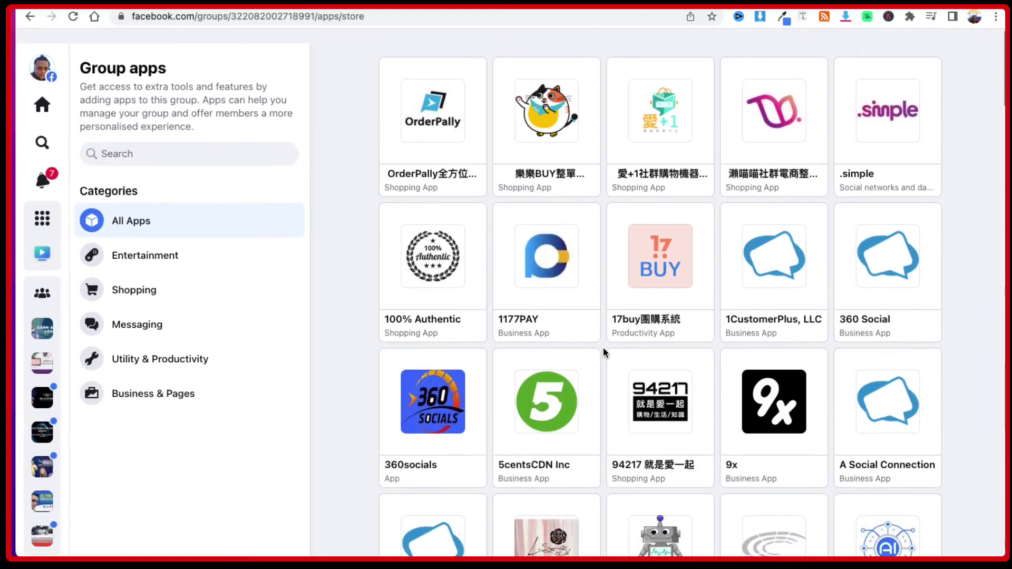
{"action": "left_click", "coordinate": [221, 143]}
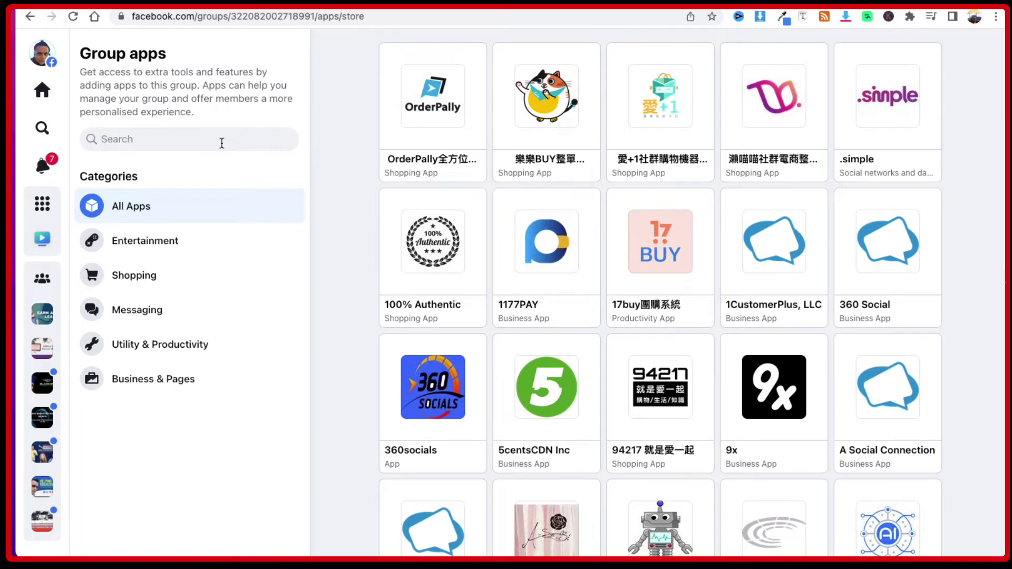
{"action": "type", "text": "post"}
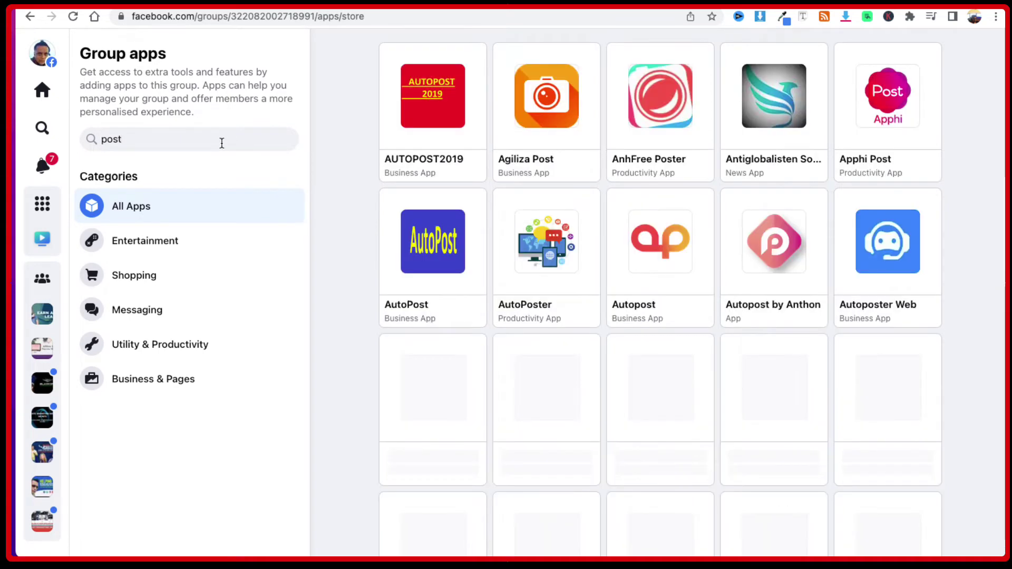
{"action": "type", "text": "ly"}
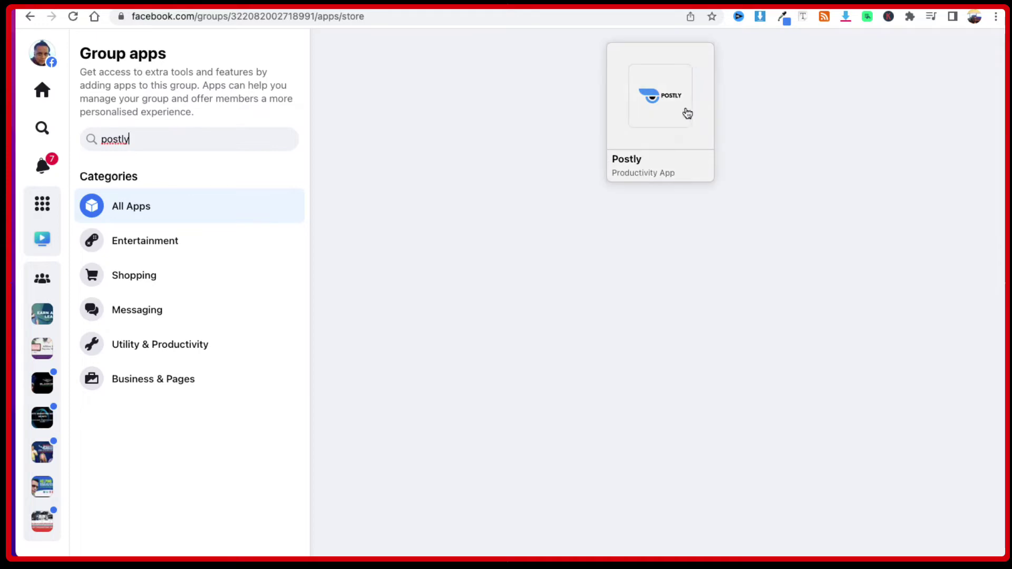
{"action": "left_click", "coordinate": [687, 113]}
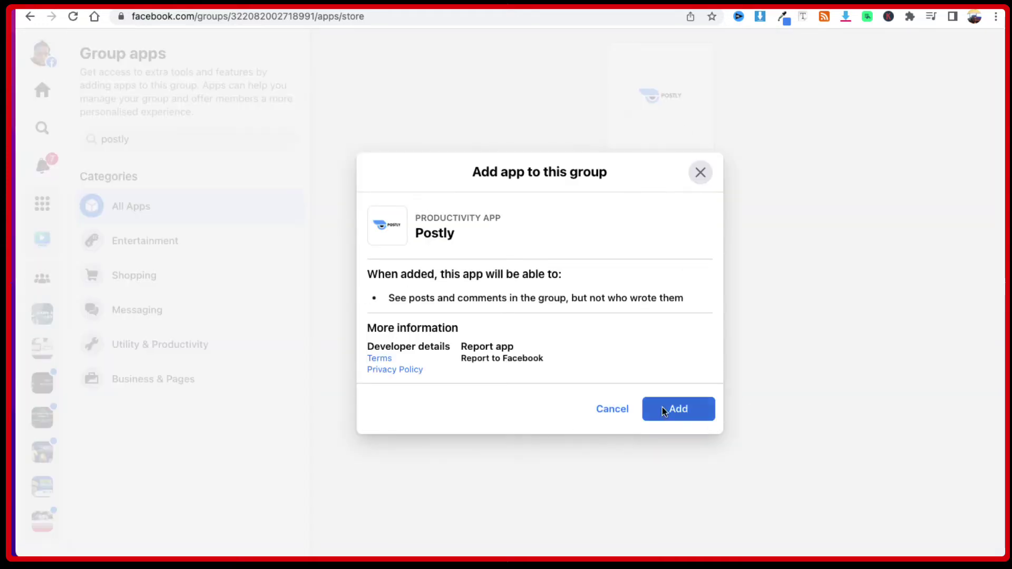
{"action": "left_click", "coordinate": [668, 411]}
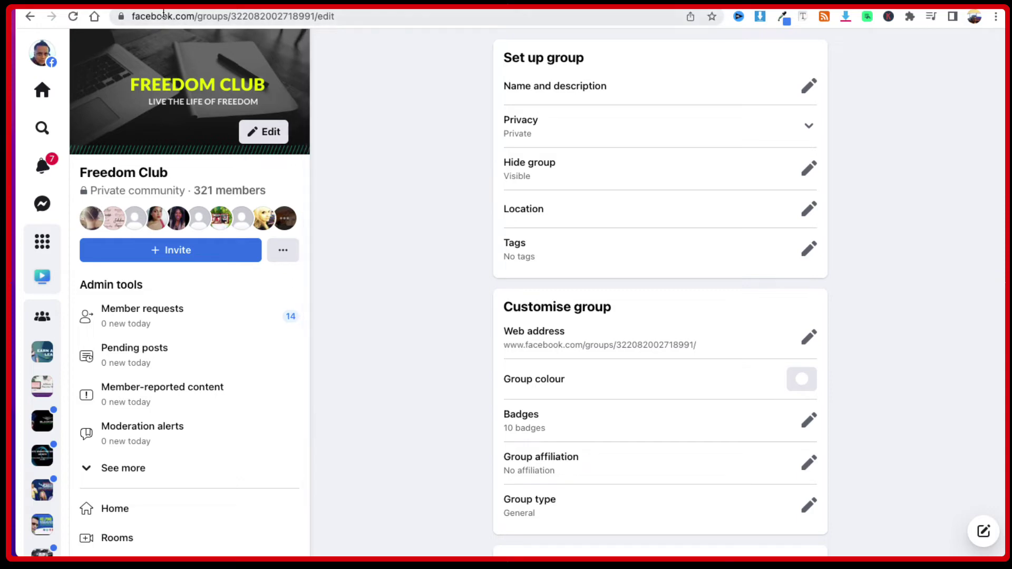
Go back to the Postly site and its Platforms overview.
{"action": "left_click", "coordinate": [164, 13]}
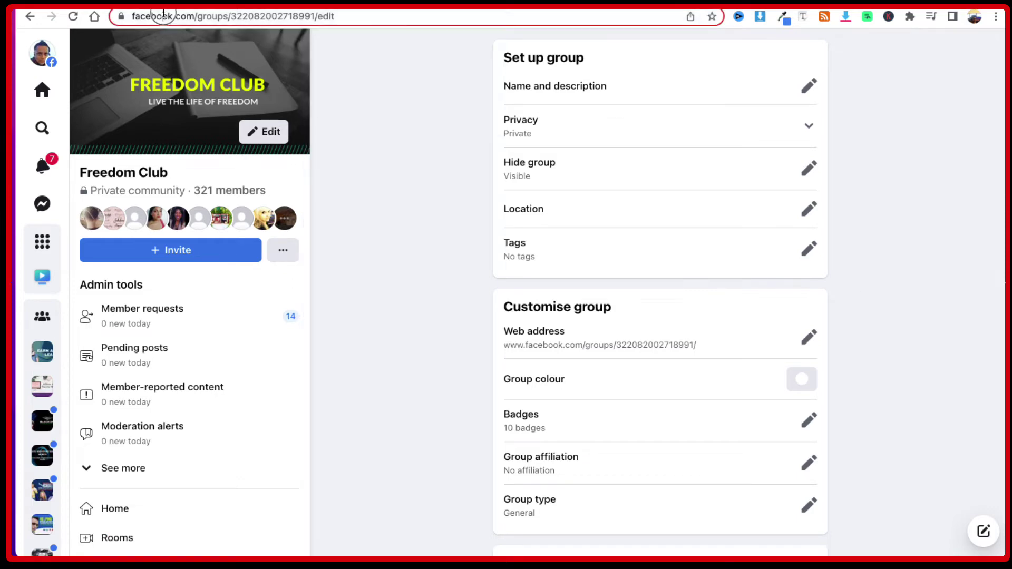
{"action": "type", "text": "pos"}
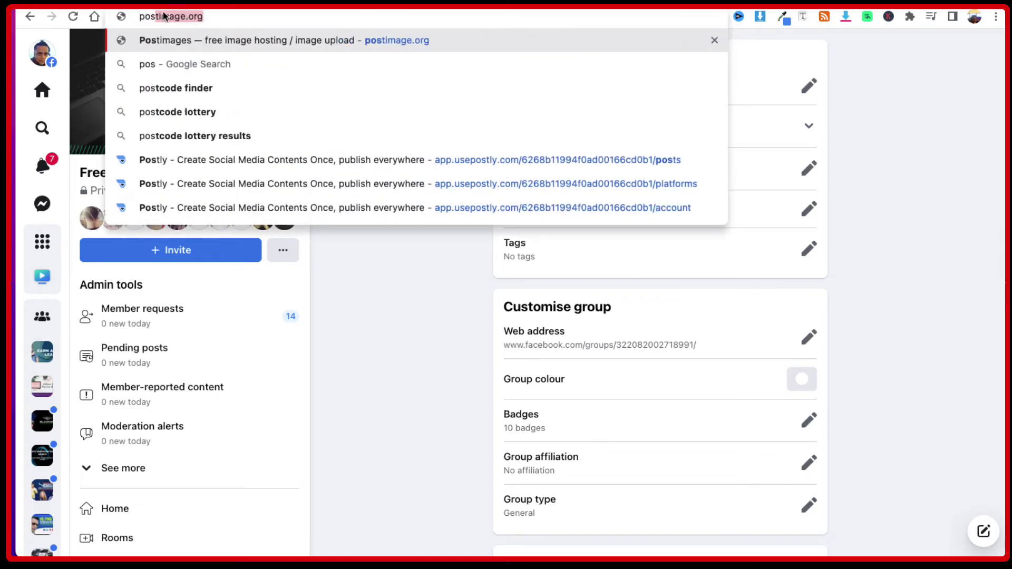
{"action": "key", "text": "BackSpace"}
{"action": "type", "text": "tl"}
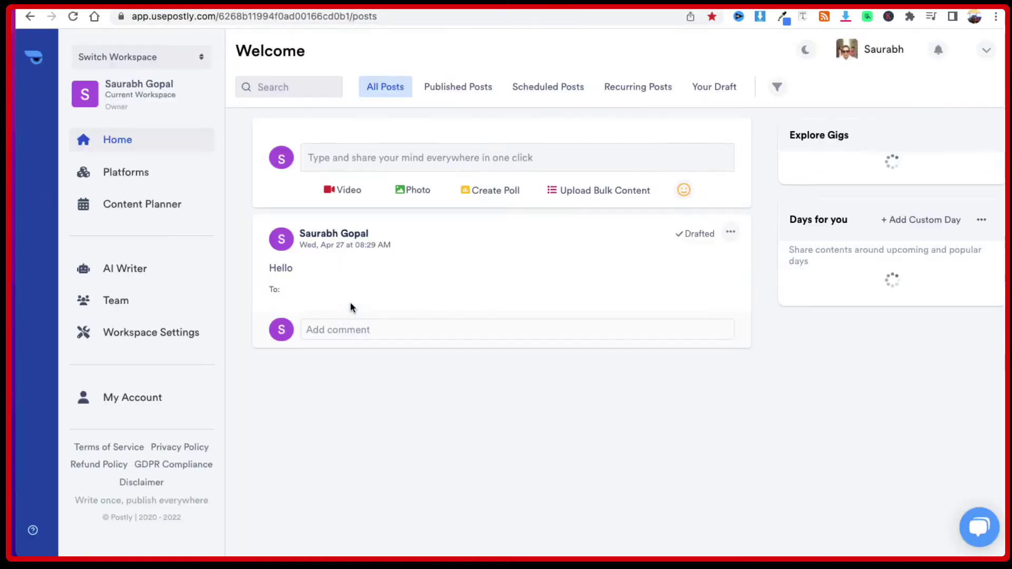
{"action": "left_click", "coordinate": [168, 182]}
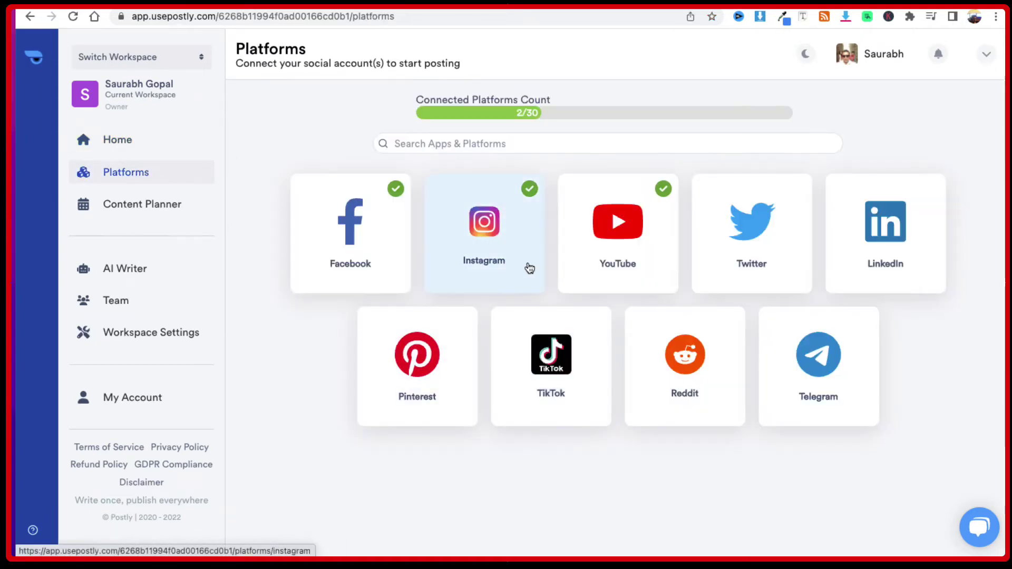
Check the connected Facebook pages and groups, including Freedom Club, then return to Platforms.
{"action": "left_click", "coordinate": [365, 249]}
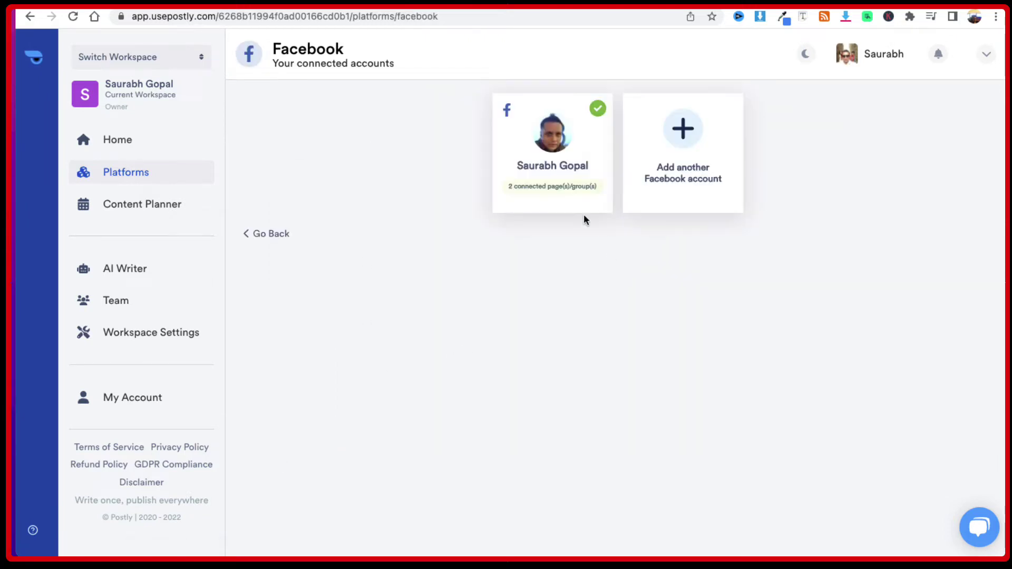
{"action": "left_click", "coordinate": [523, 198]}
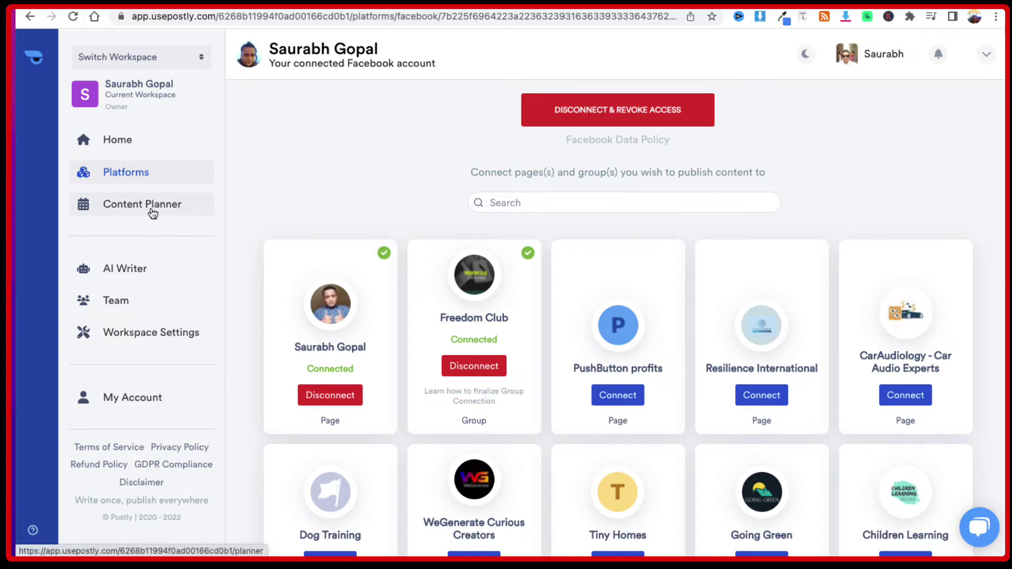
{"action": "left_click", "coordinate": [132, 174]}
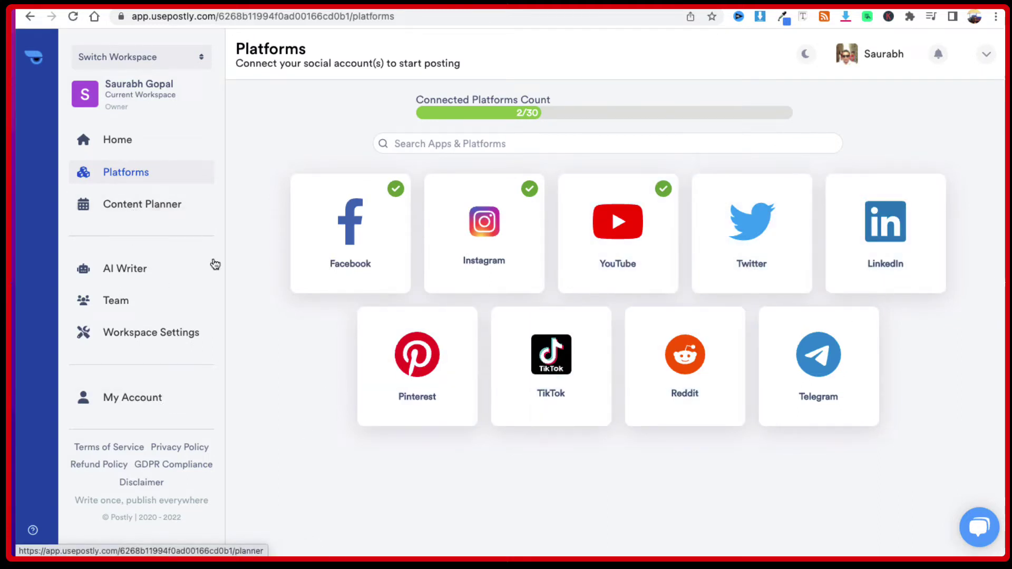
{"action": "left_click", "coordinate": [161, 209]}
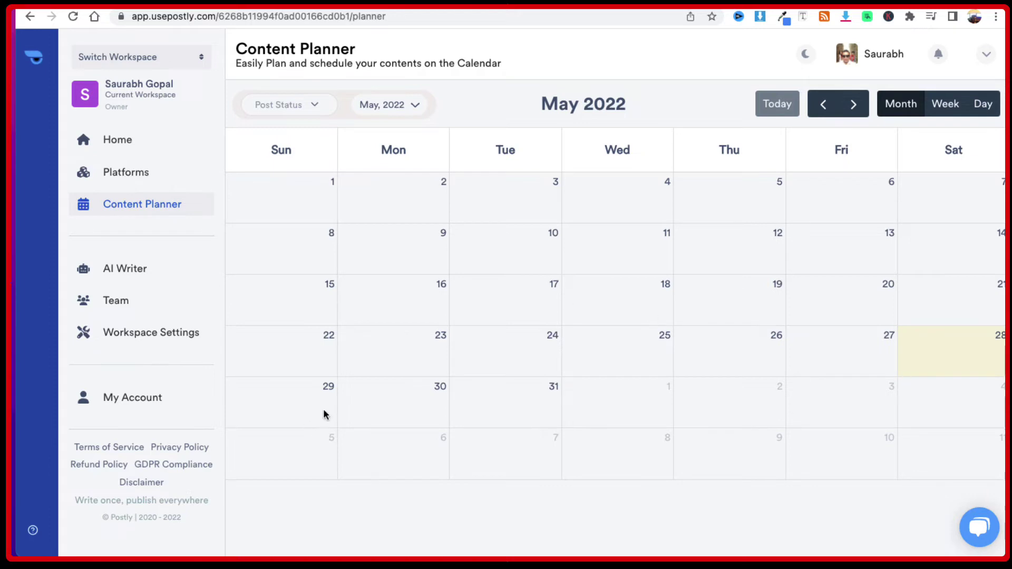
Discard a trial May 30 post and return the planner to the May 2022 month view.
{"action": "left_click", "coordinate": [381, 398]}
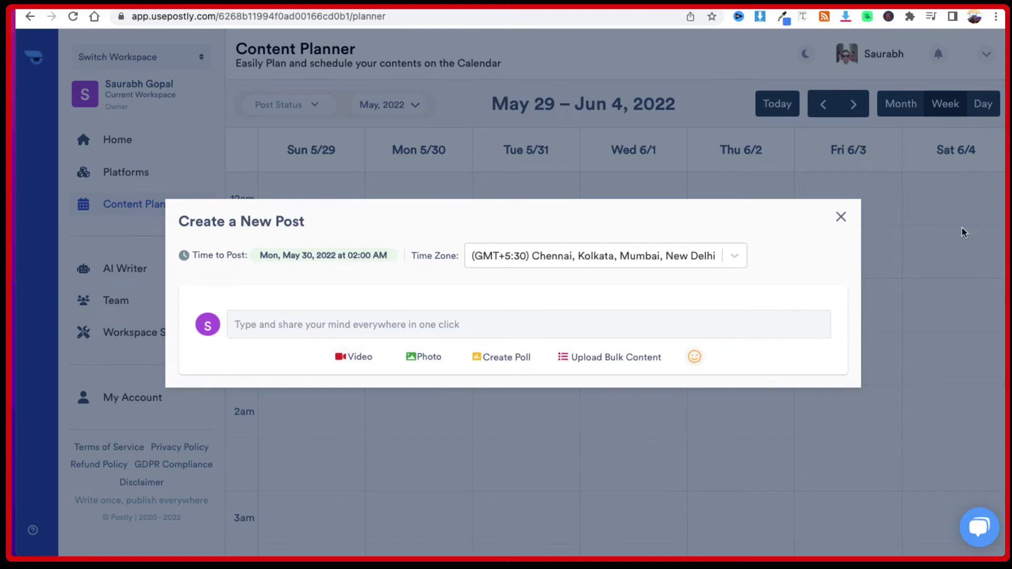
{"action": "left_click", "coordinate": [840, 217]}
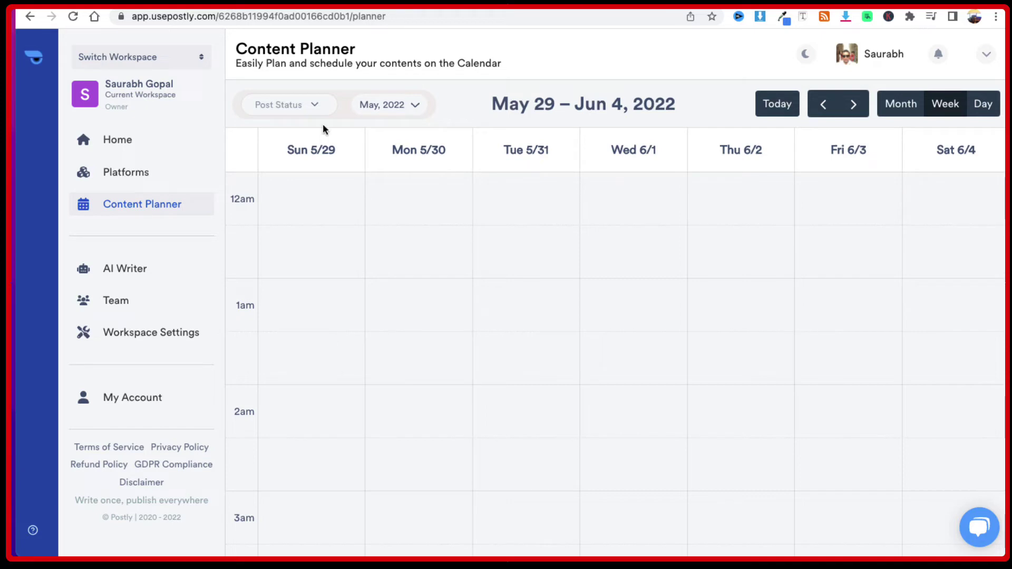
{"action": "left_click", "coordinate": [823, 104]}
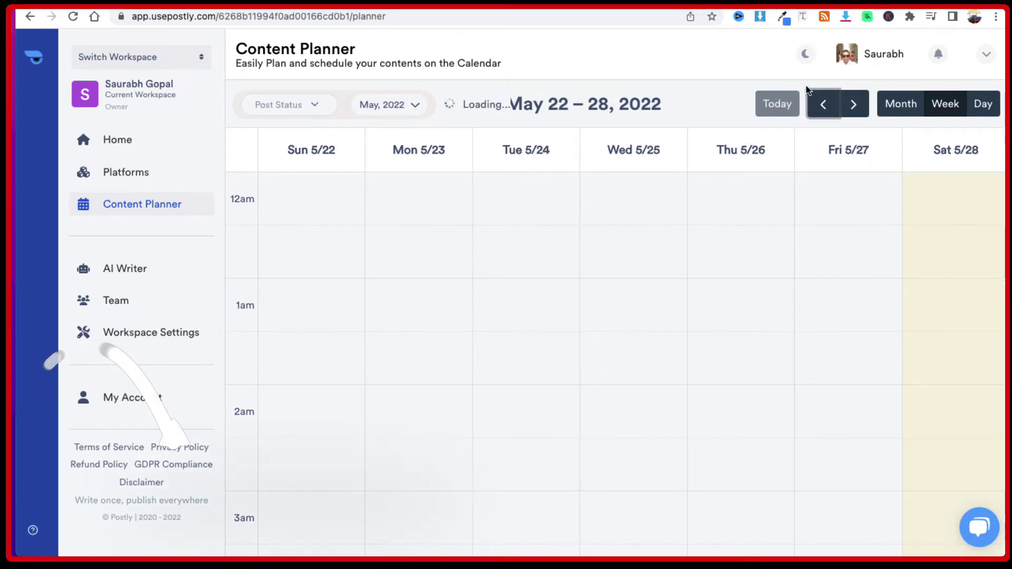
{"action": "left_click", "coordinate": [892, 104]}
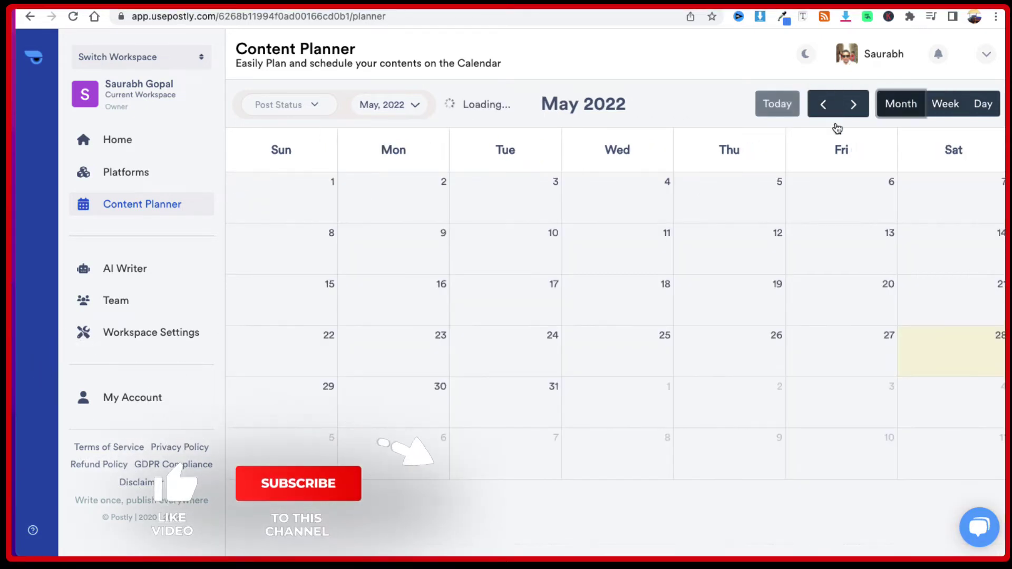
Create a new post for May 30, keeping the GMT+5:30 time zone.
{"action": "left_click", "coordinate": [392, 405]}
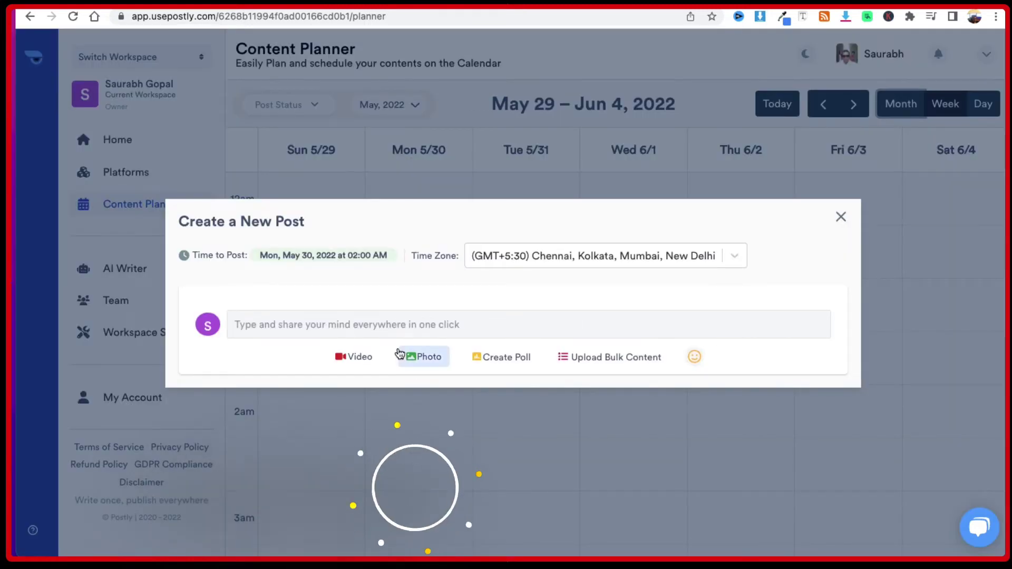
{"action": "left_click", "coordinate": [737, 257]}
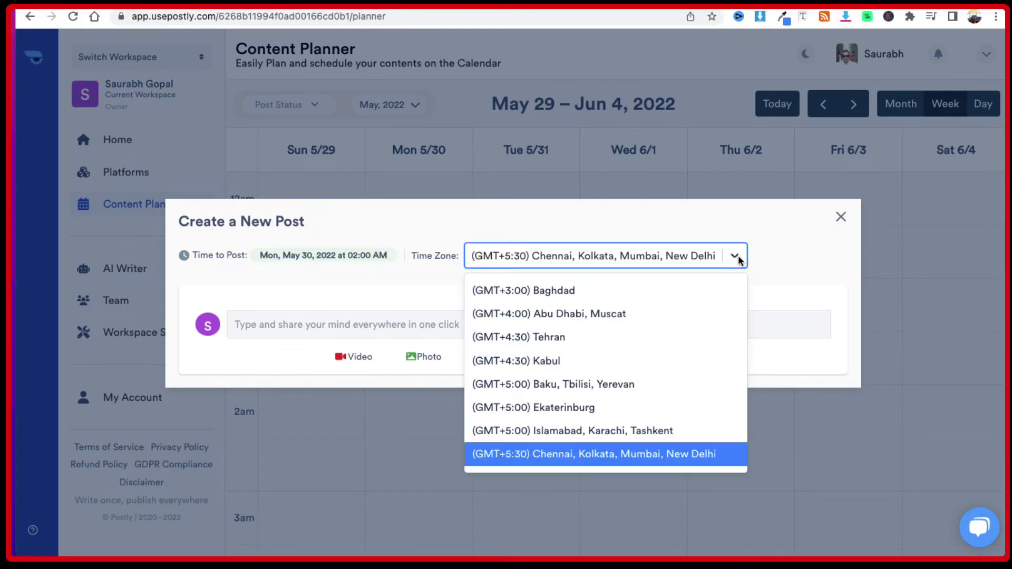
{"action": "left_click", "coordinate": [788, 252]}
{"action": "left_click", "coordinate": [304, 320]}
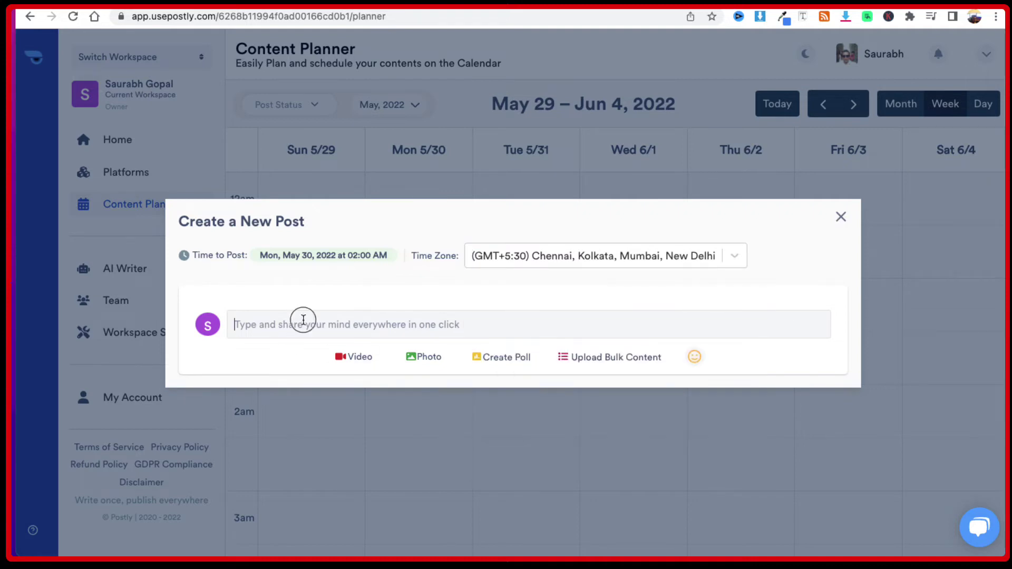
Write 'Hello' in the post and review platform selection without changes.
{"action": "type", "text": "H"}
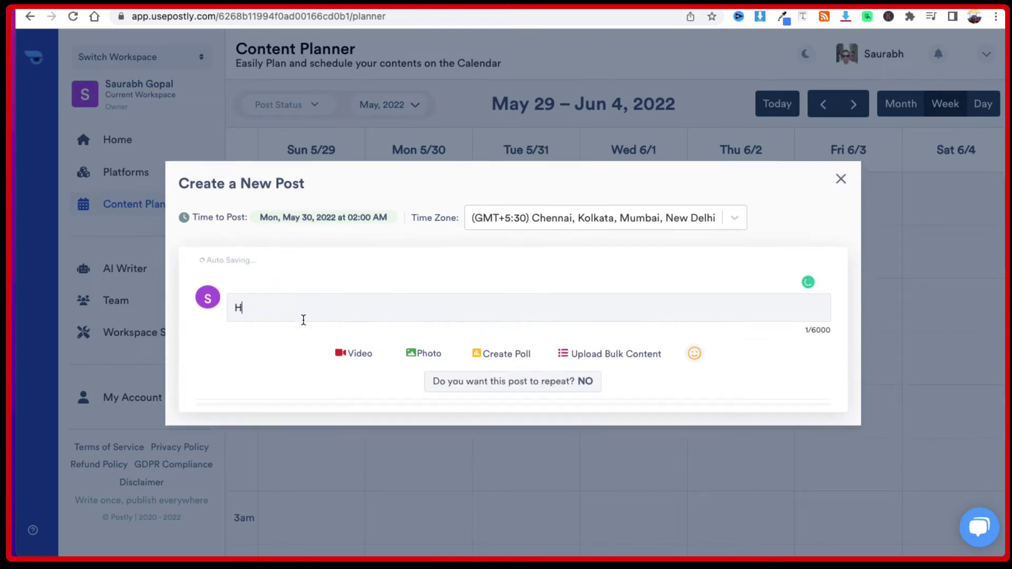
{"action": "type", "text": "ello"}
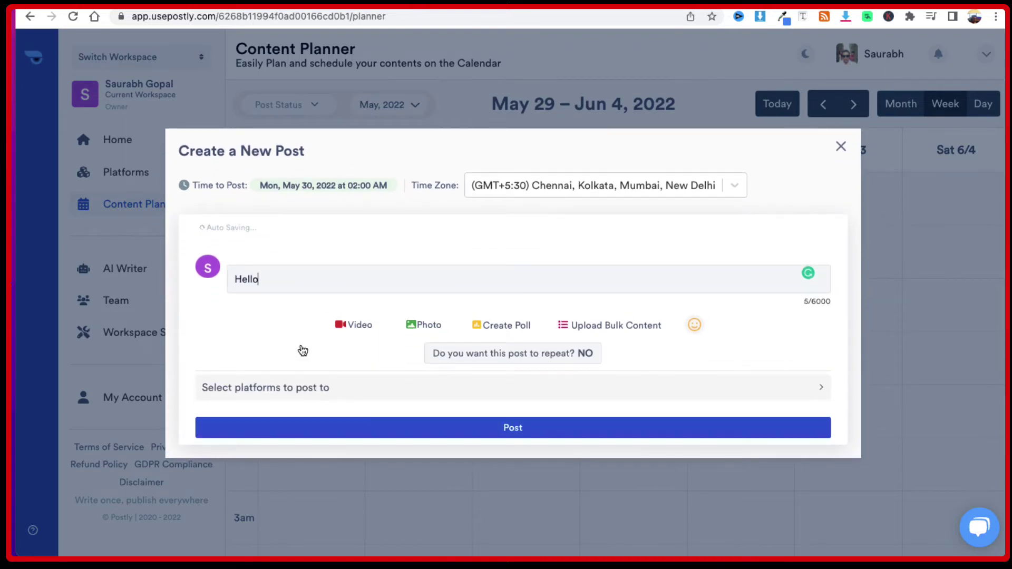
{"action": "left_click", "coordinate": [278, 389]}
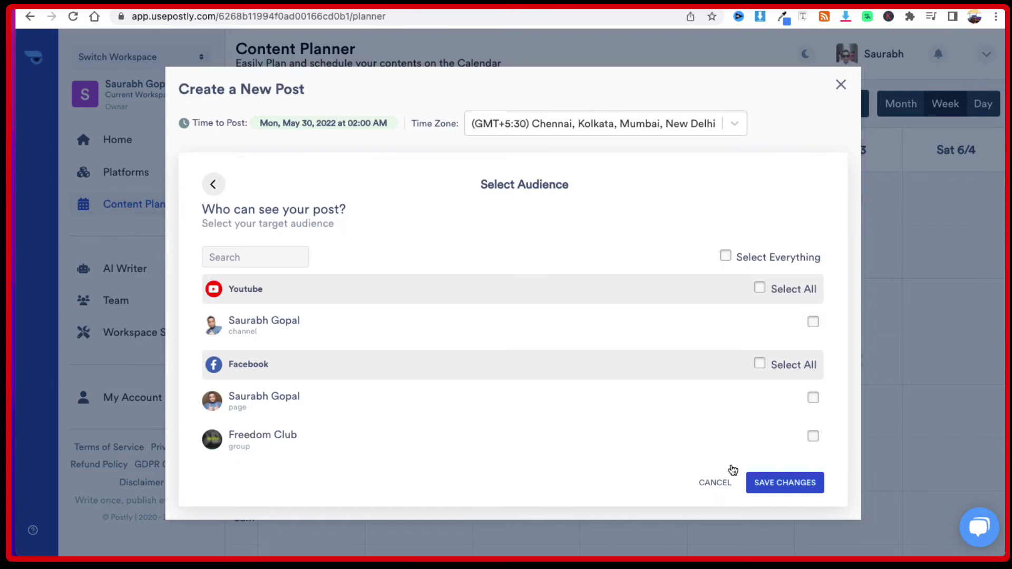
{"action": "left_click", "coordinate": [713, 485]}
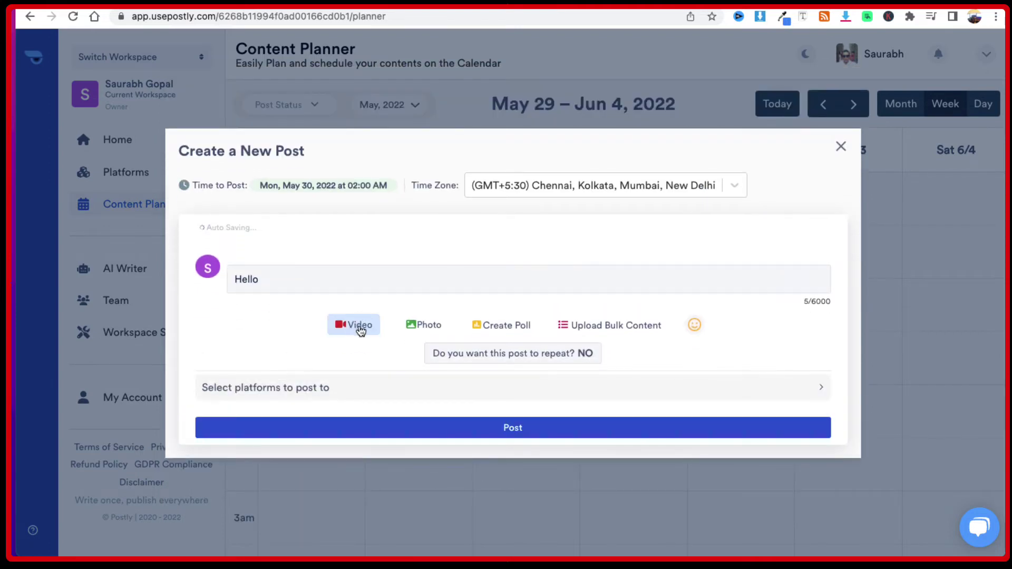
Preview the video, photo and poll options without adding any.
{"action": "left_click", "coordinate": [360, 328]}
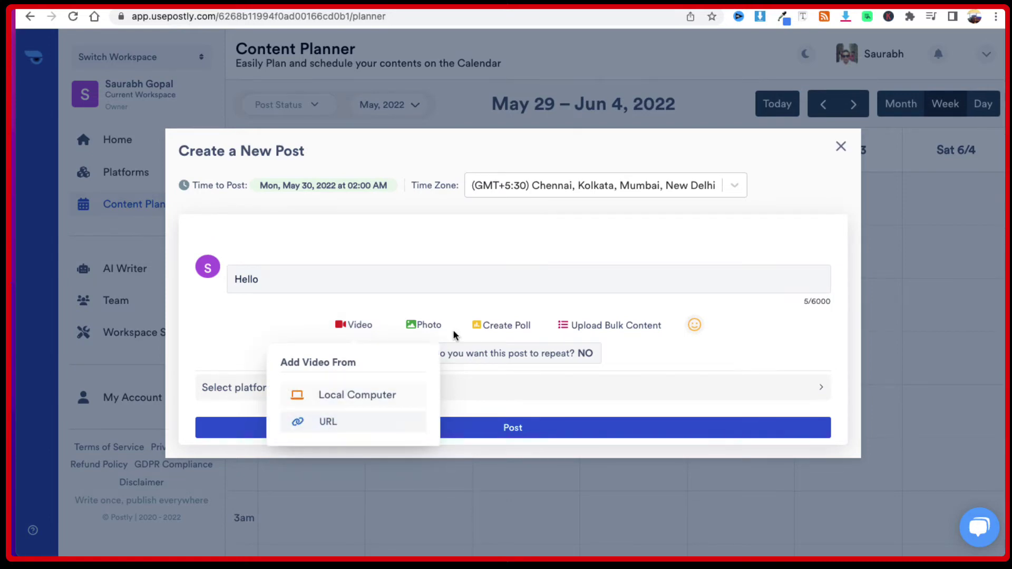
{"action": "left_click", "coordinate": [439, 325]}
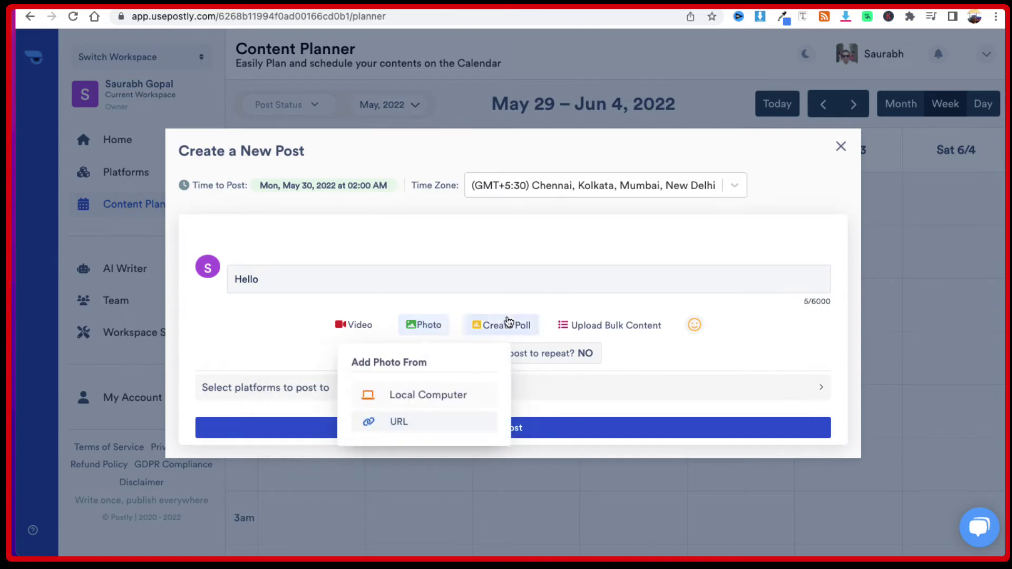
{"action": "left_click", "coordinate": [521, 327]}
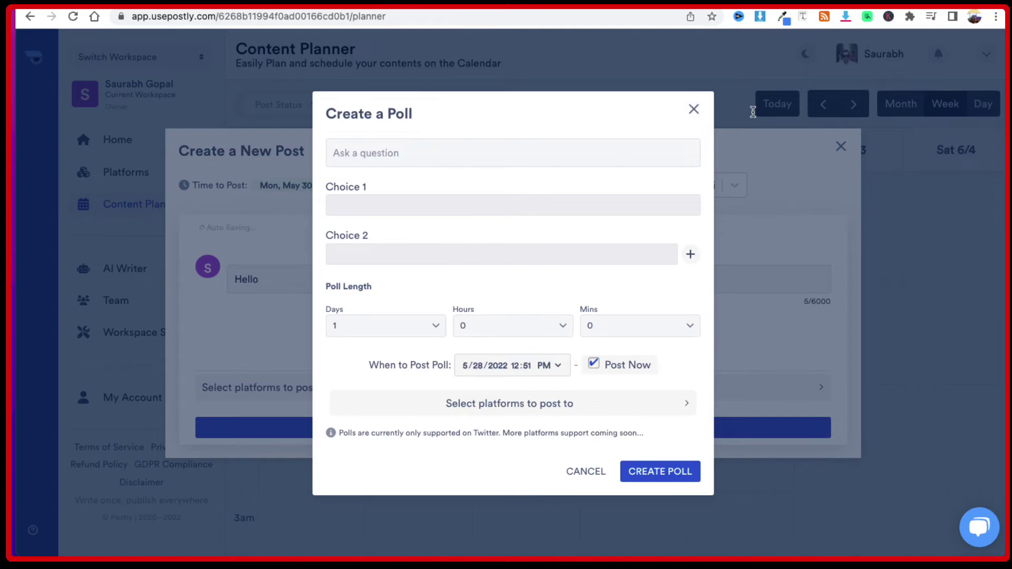
{"action": "left_click", "coordinate": [692, 109]}
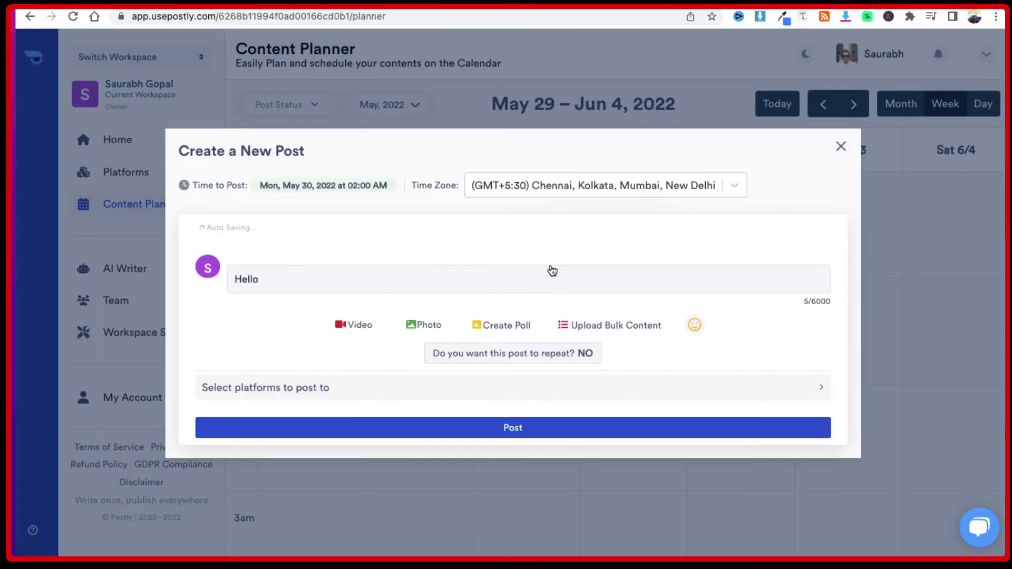
{"action": "left_click", "coordinate": [614, 330]}
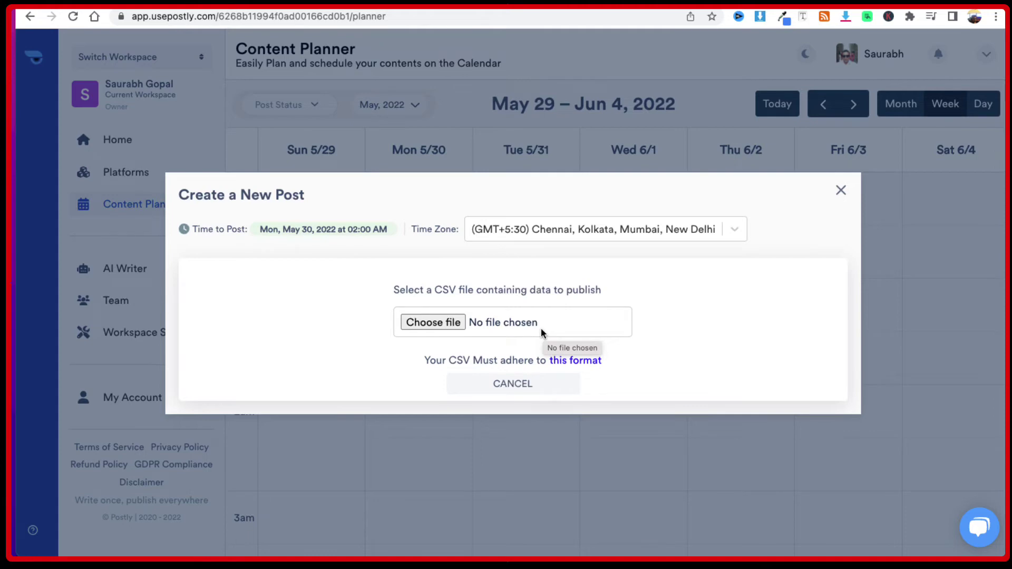
Read the bulk-upload CSV format guide, then go back to the single Hello post.
{"action": "left_click", "coordinate": [574, 363]}
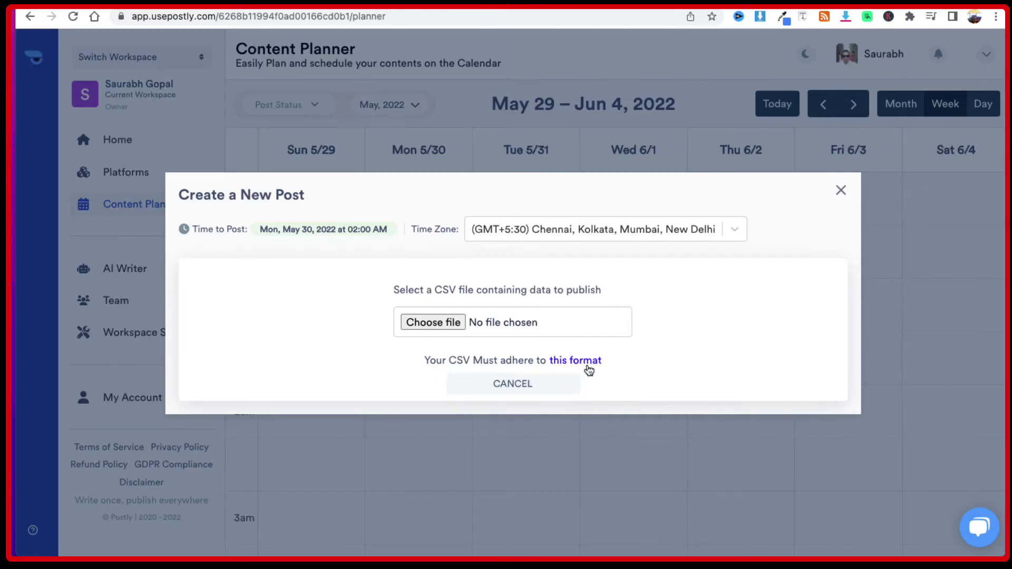
{"action": "left_click", "coordinate": [458, 7]}
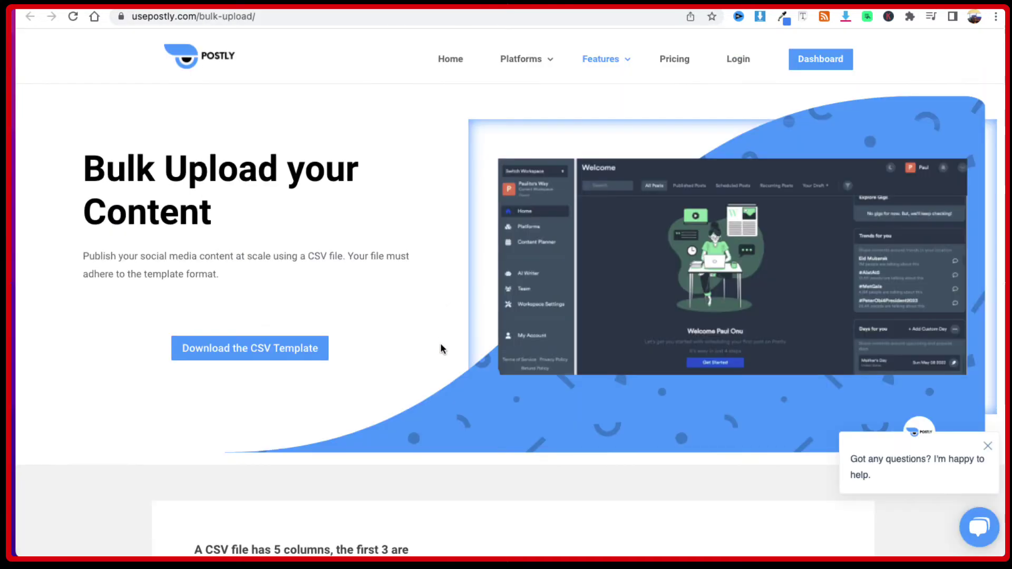
{"action": "scroll", "coordinate": [442, 348], "scroll_direction": "down", "scroll_amount": 3}
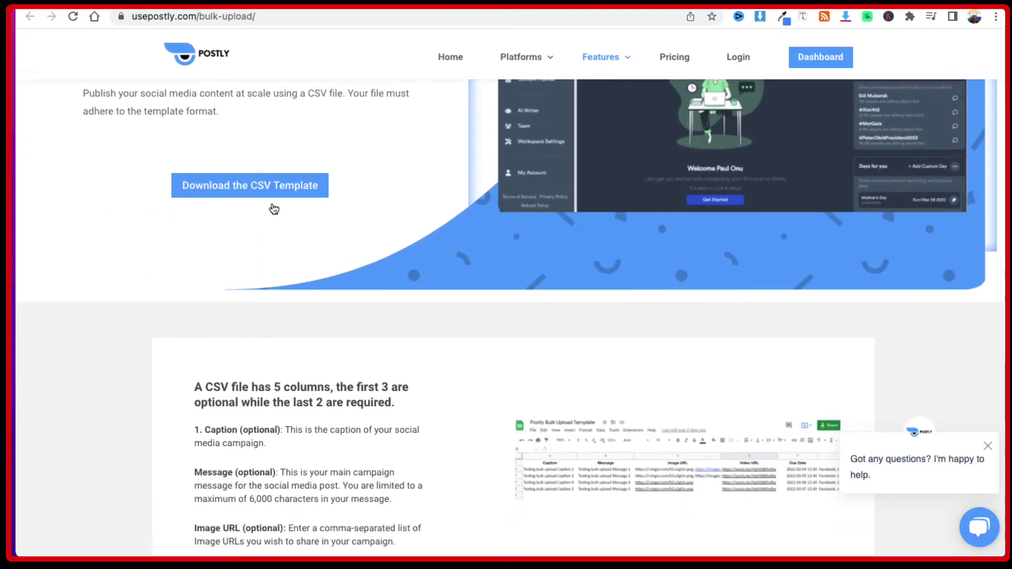
{"action": "scroll", "coordinate": [476, 350], "scroll_direction": "down", "scroll_amount": 6}
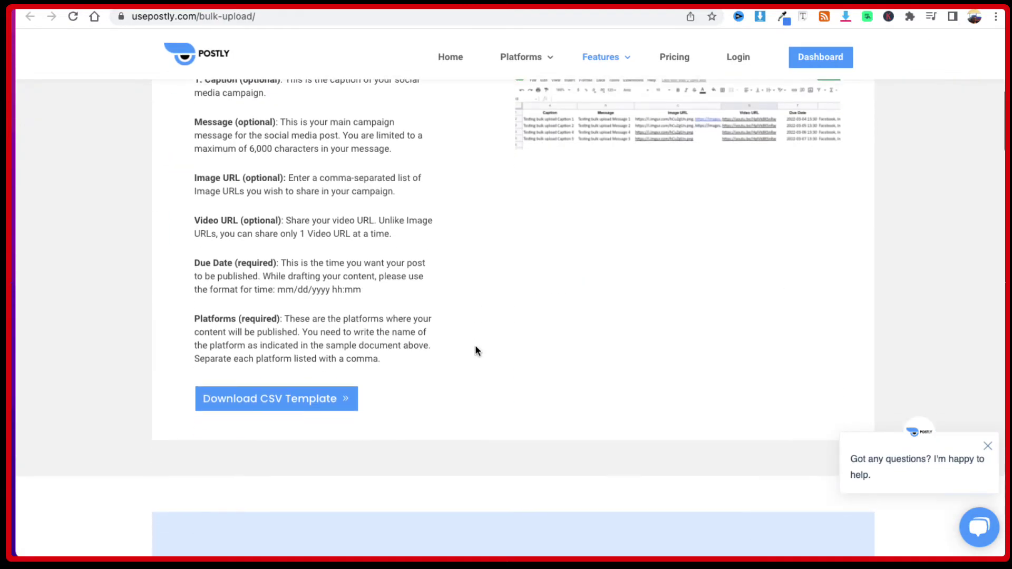
{"action": "scroll", "coordinate": [476, 350], "scroll_direction": "up", "scroll_amount": 4}
{"action": "scroll", "coordinate": [475, 351], "scroll_direction": "up", "scroll_amount": 5}
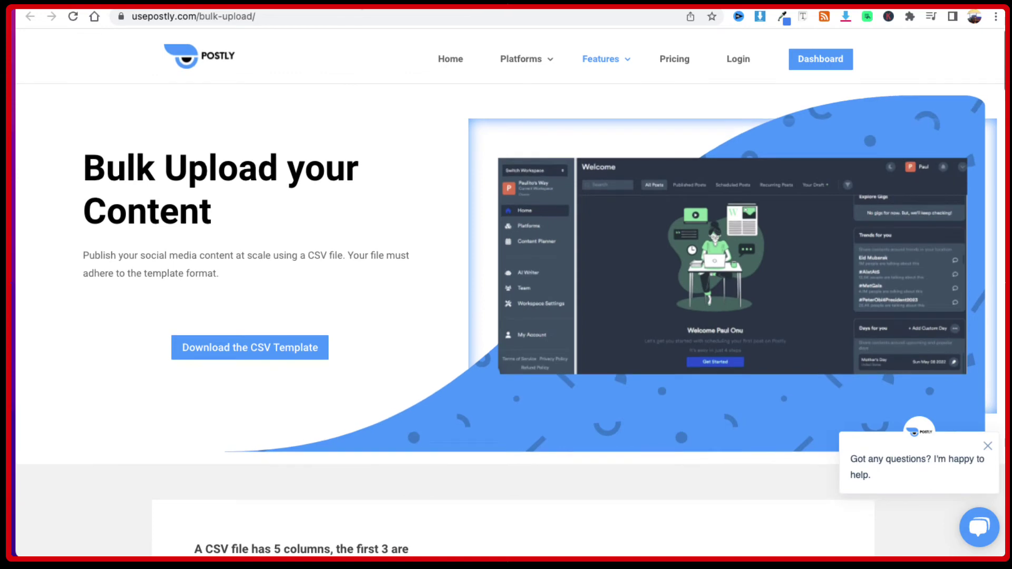
{"action": "left_click", "coordinate": [343, 8]}
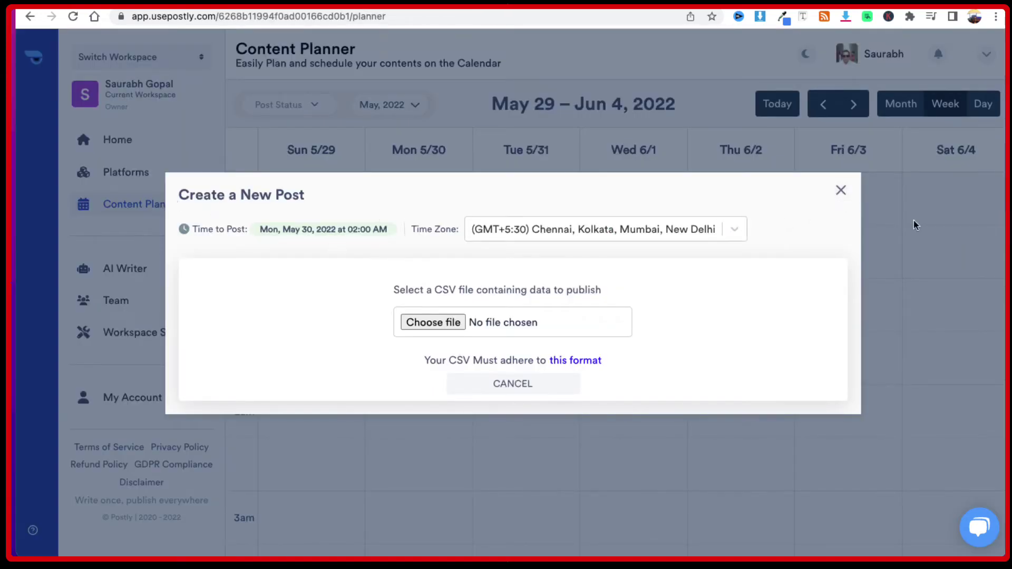
{"action": "left_click", "coordinate": [524, 381]}
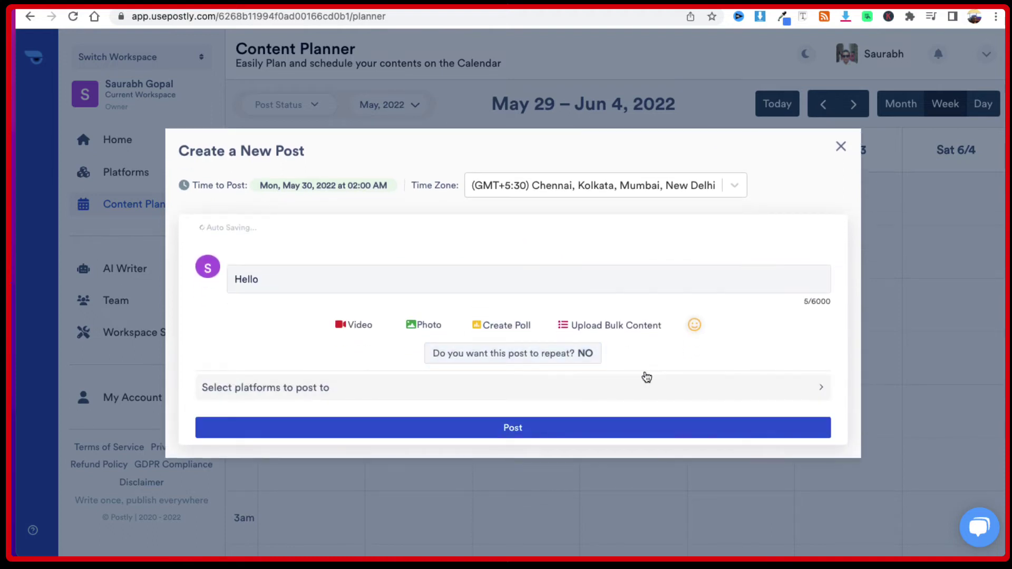
Cancel platform selection and close the new post, returning to the May 29 – Jun 4 calendar.
{"action": "left_click", "coordinate": [375, 385]}
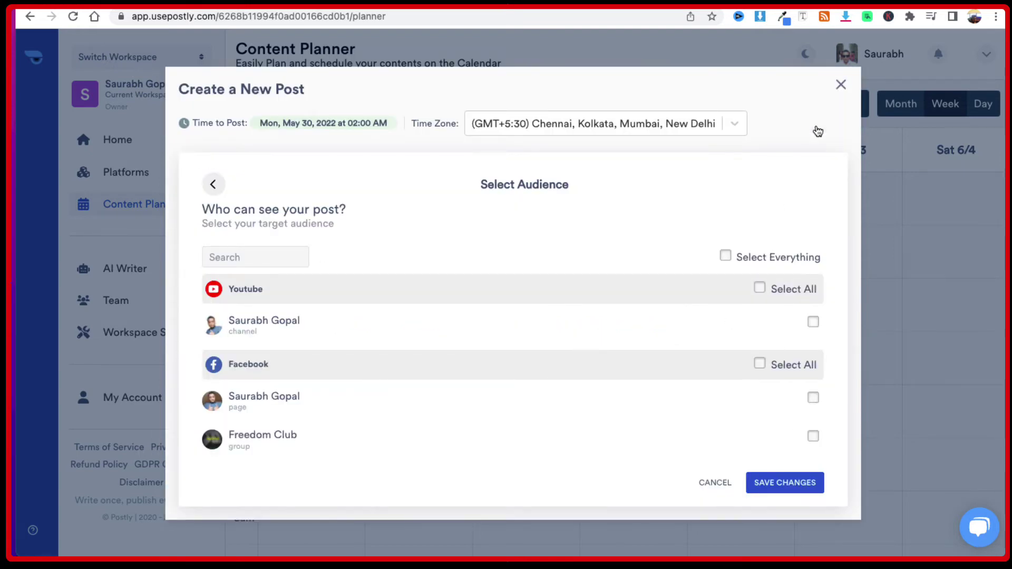
{"action": "left_click", "coordinate": [715, 483]}
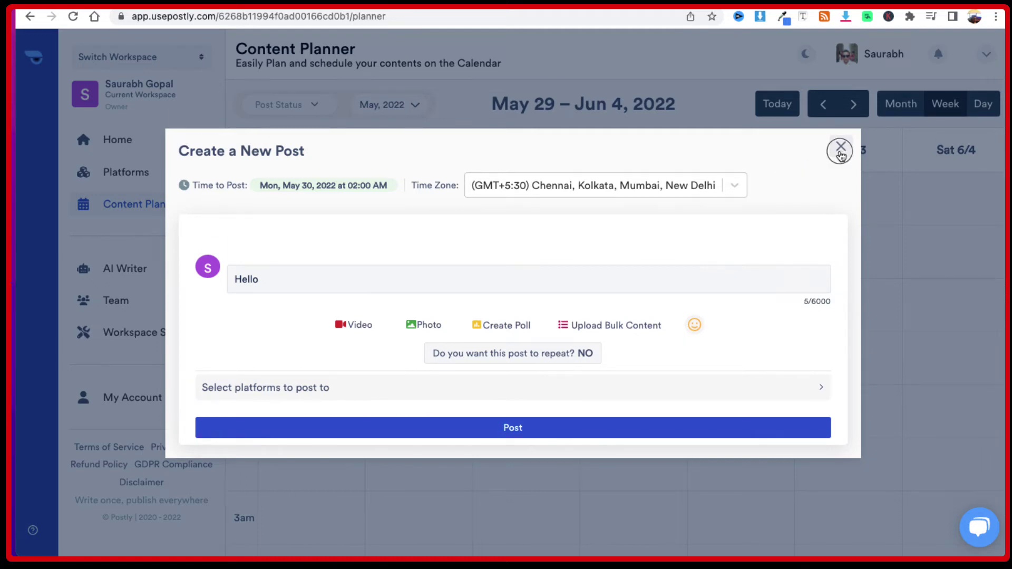
{"action": "left_click", "coordinate": [840, 147]}
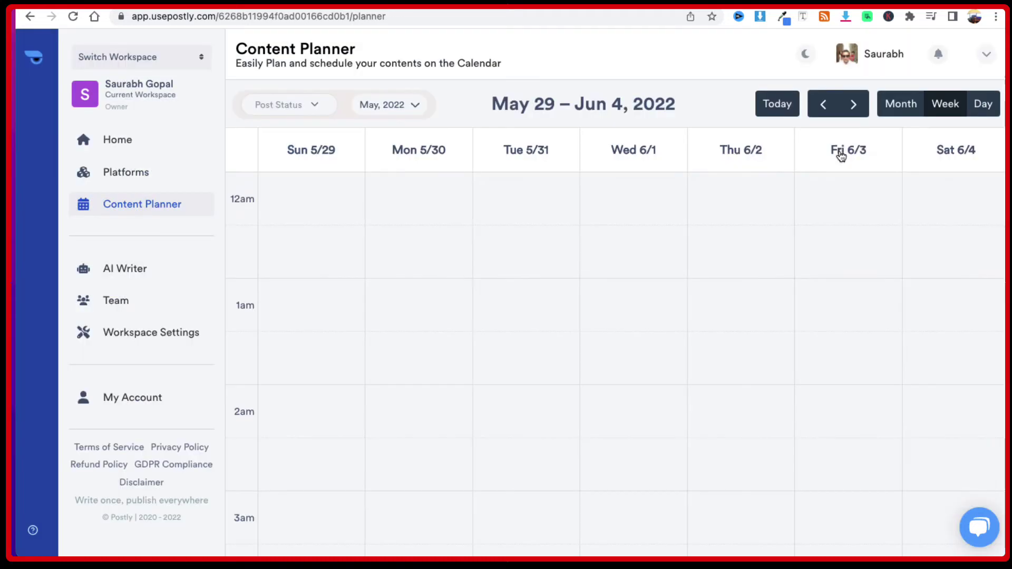
Open AI Writer and expand Social Media to show Post Ideas and Hashtag Generator.
{"action": "left_click", "coordinate": [156, 271]}
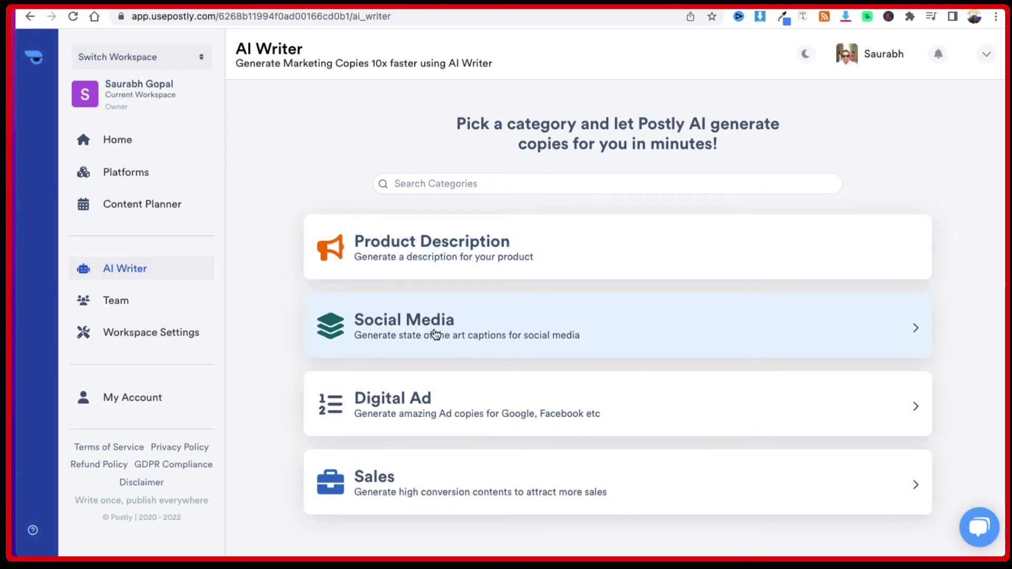
{"action": "left_click", "coordinate": [434, 334]}
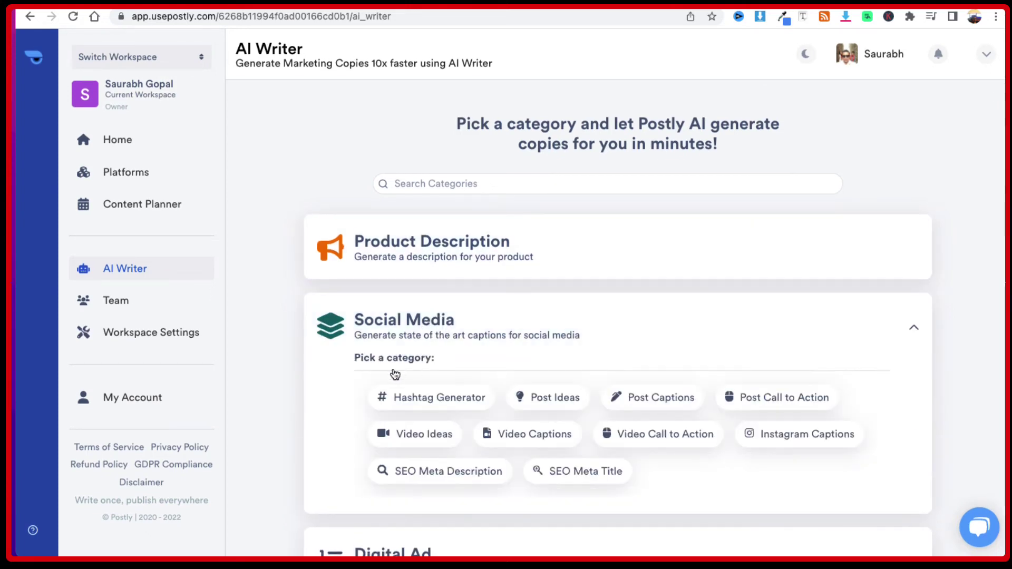
{"action": "scroll", "coordinate": [347, 407], "scroll_direction": "down", "scroll_amount": 3}
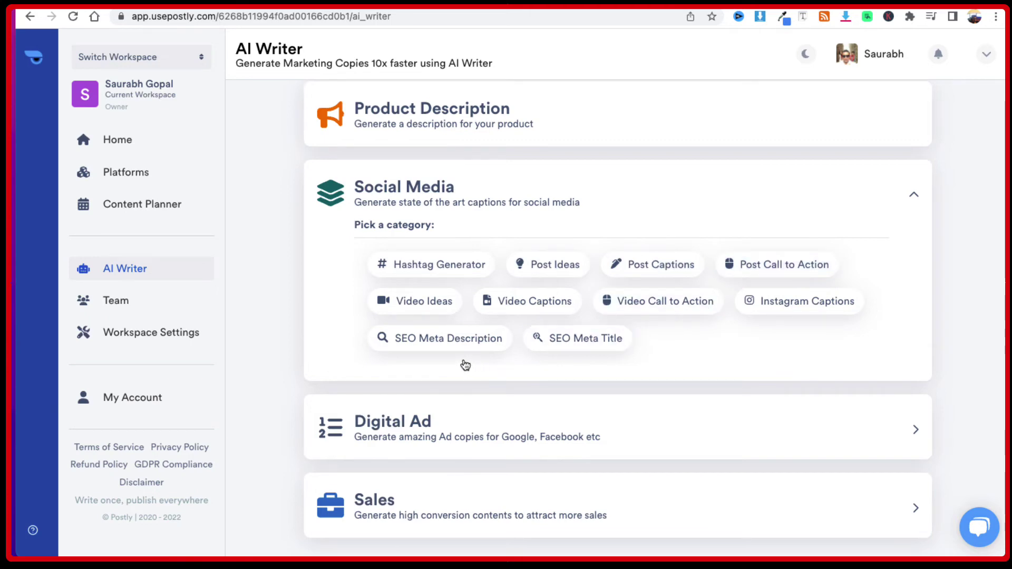
Open the Post Ideas generator and enter the topic 'health and fitness'.
{"action": "left_click", "coordinate": [556, 268]}
{"action": "scroll", "coordinate": [395, 232], "scroll_direction": "up", "scroll_amount": 3}
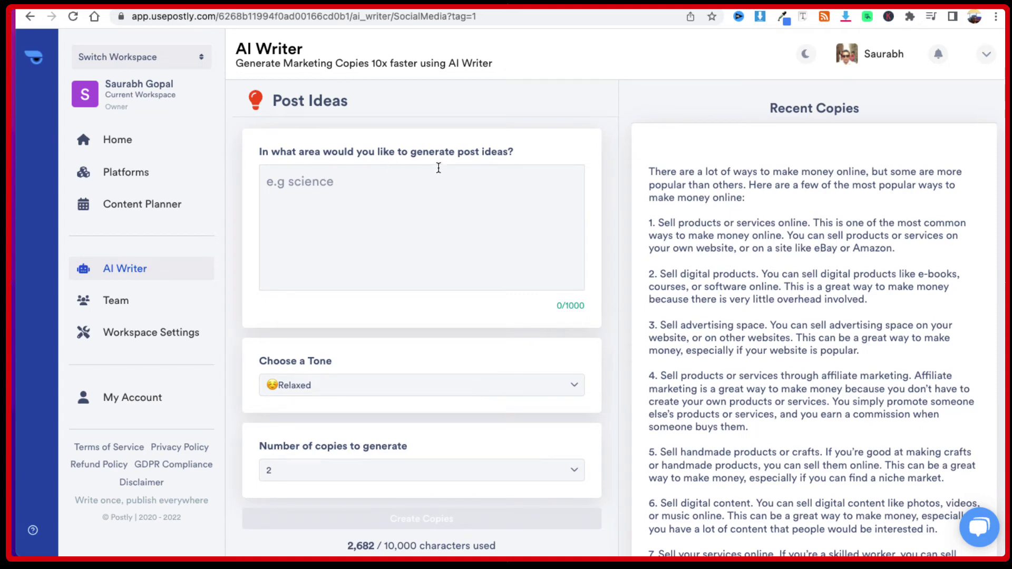
{"action": "left_click", "coordinate": [377, 183]}
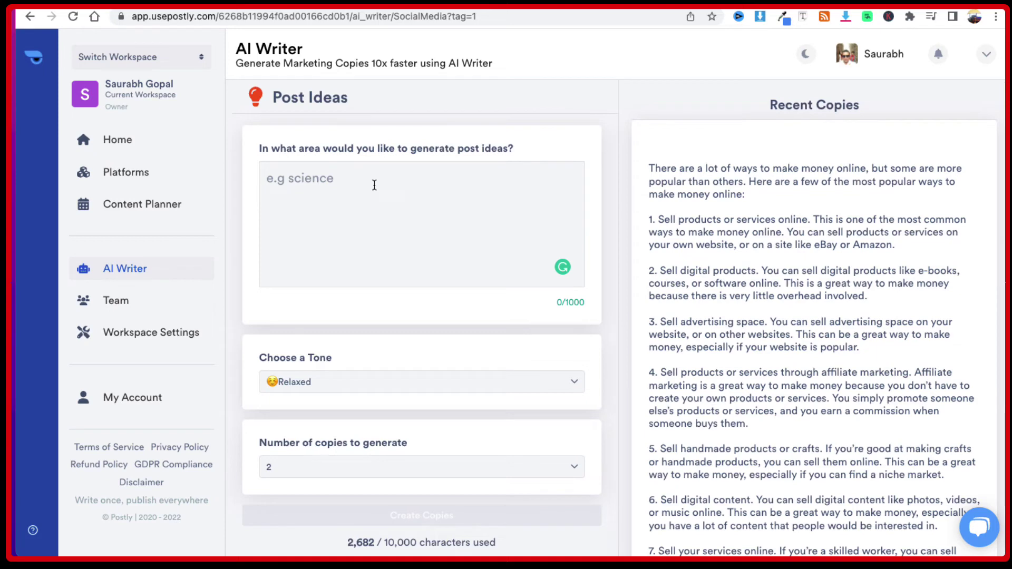
{"action": "type", "text": "health"}
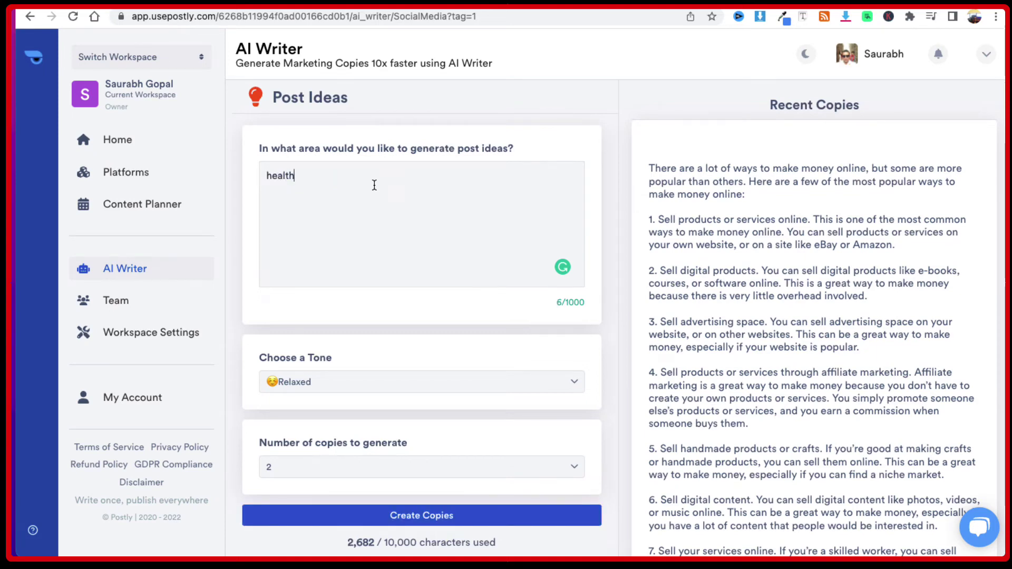
{"action": "type", "text": " and"}
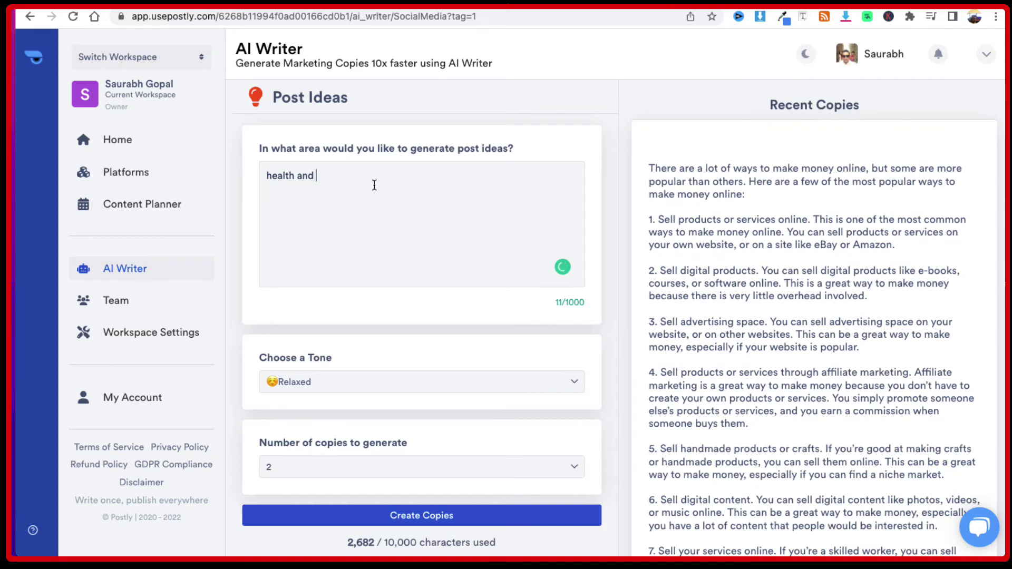
{"action": "type", "text": " fitness"}
{"action": "scroll", "coordinate": [515, 341], "scroll_direction": "down", "scroll_amount": 1}
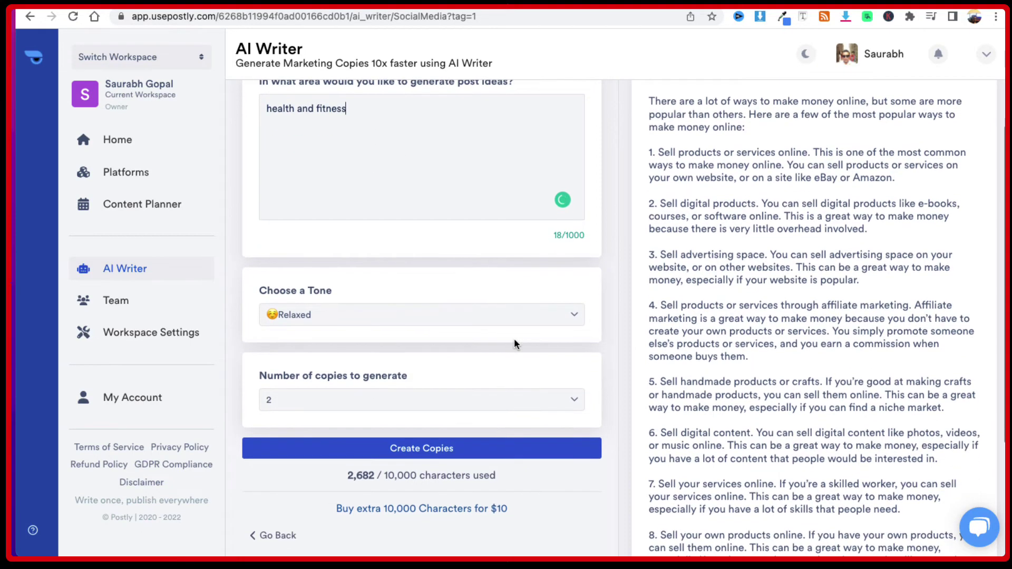
Set the tone to Professional, keep 2 copies, and generate the post ideas.
{"action": "left_click", "coordinate": [492, 323]}
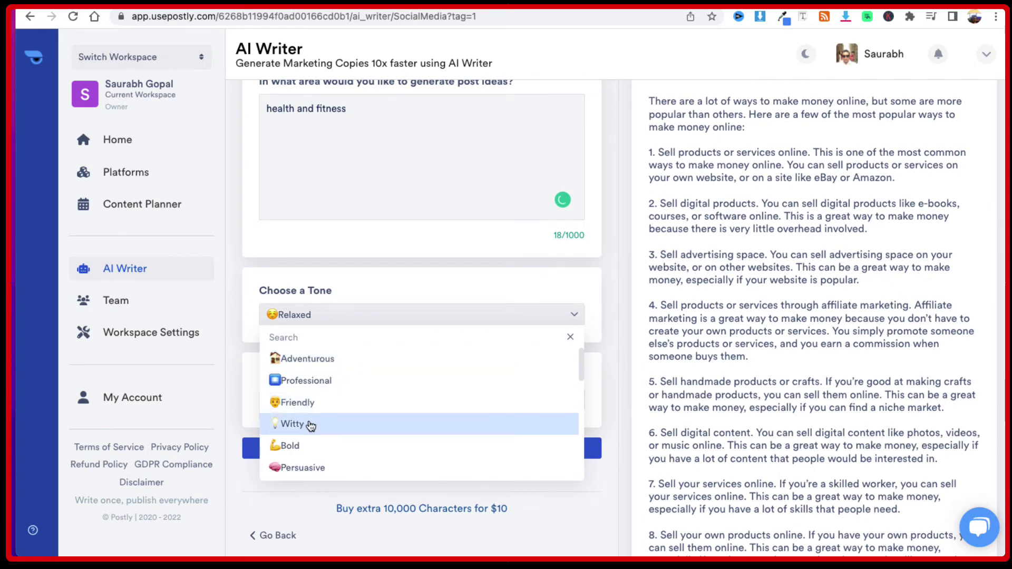
{"action": "scroll", "coordinate": [332, 419], "scroll_direction": "down", "scroll_amount": 5}
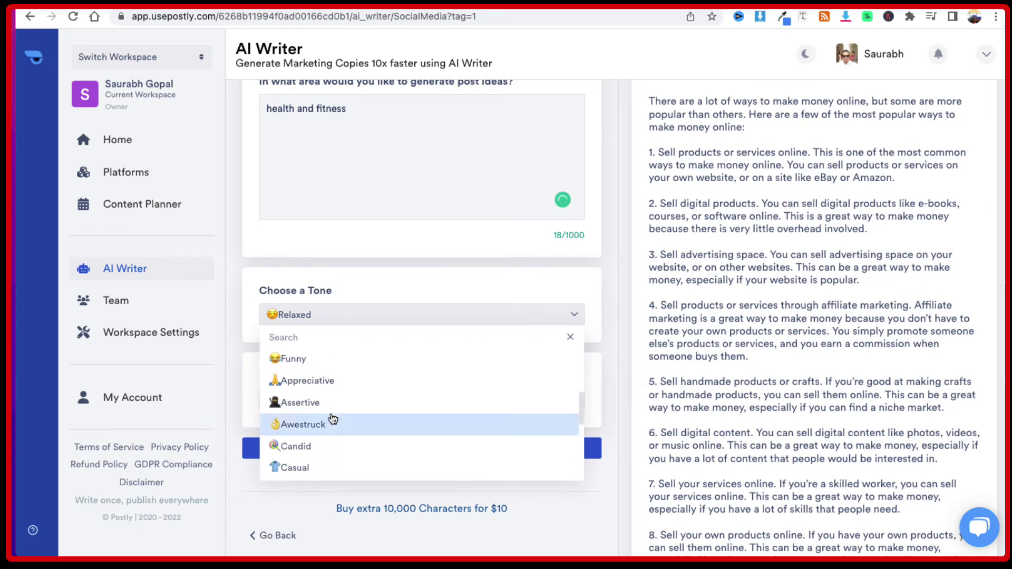
{"action": "scroll", "coordinate": [332, 418], "scroll_direction": "up", "scroll_amount": 1}
{"action": "scroll", "coordinate": [332, 418], "scroll_direction": "up", "scroll_amount": 4}
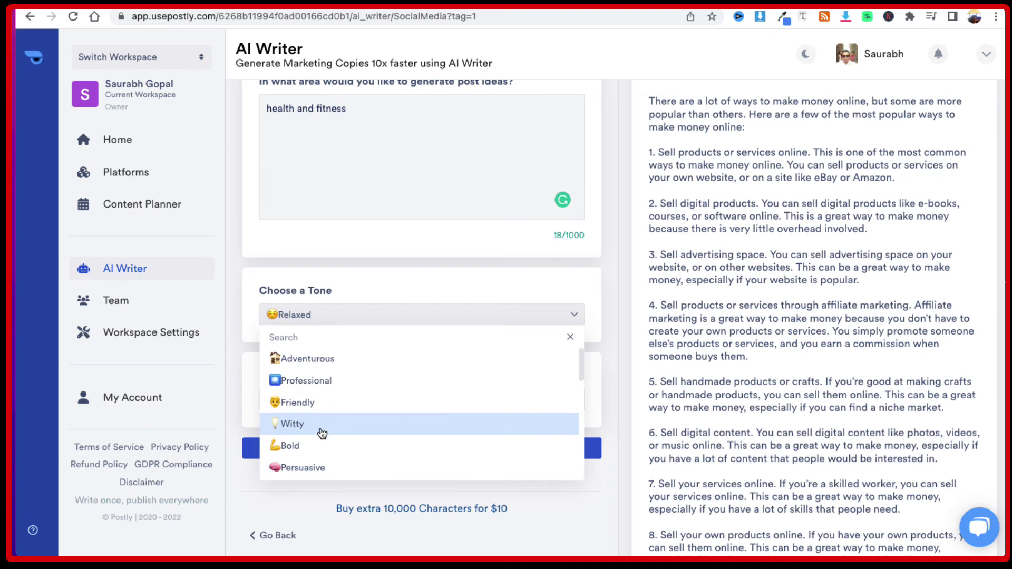
{"action": "left_click", "coordinate": [310, 382]}
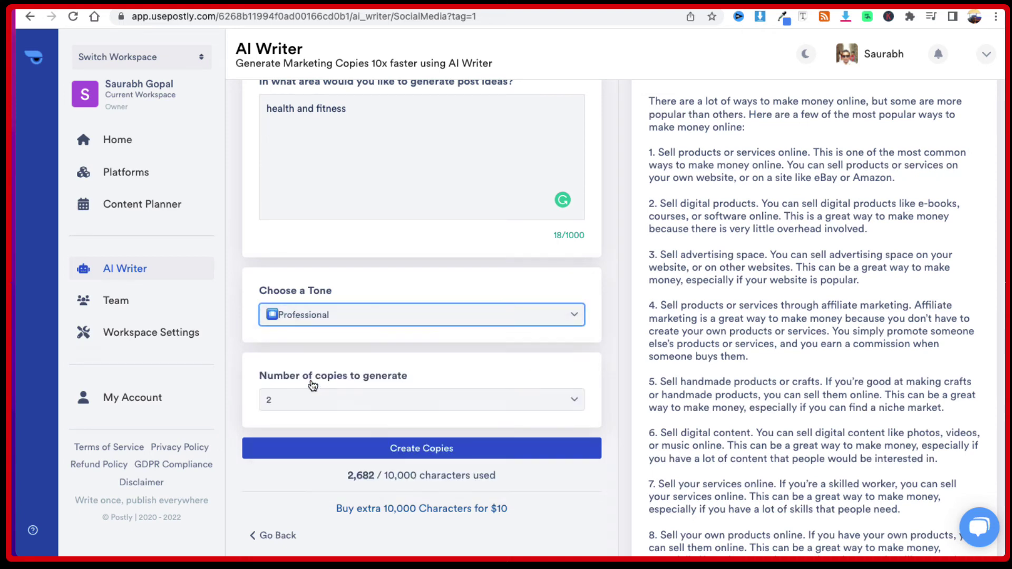
{"action": "left_click", "coordinate": [299, 400]}
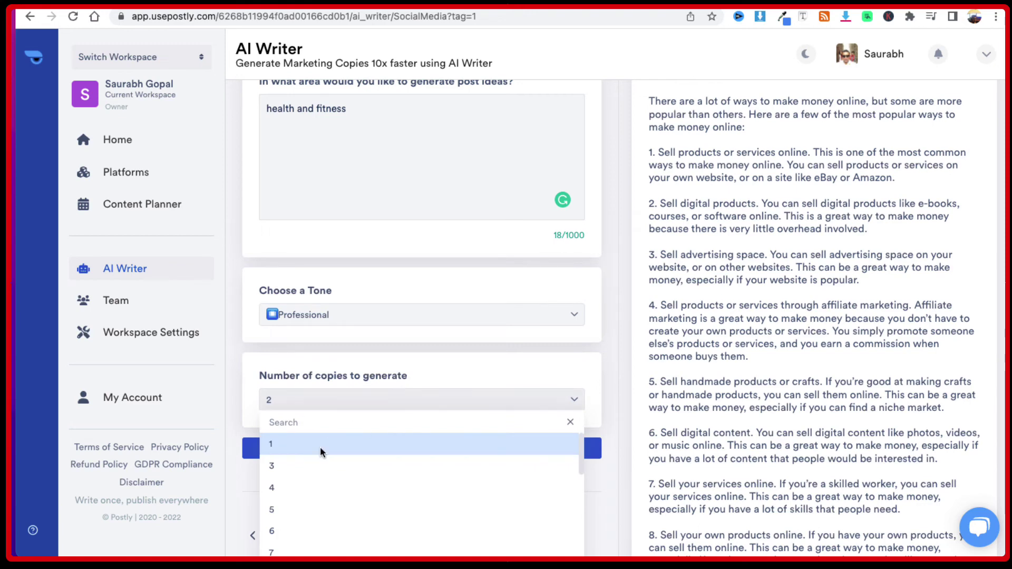
{"action": "left_click", "coordinate": [335, 377]}
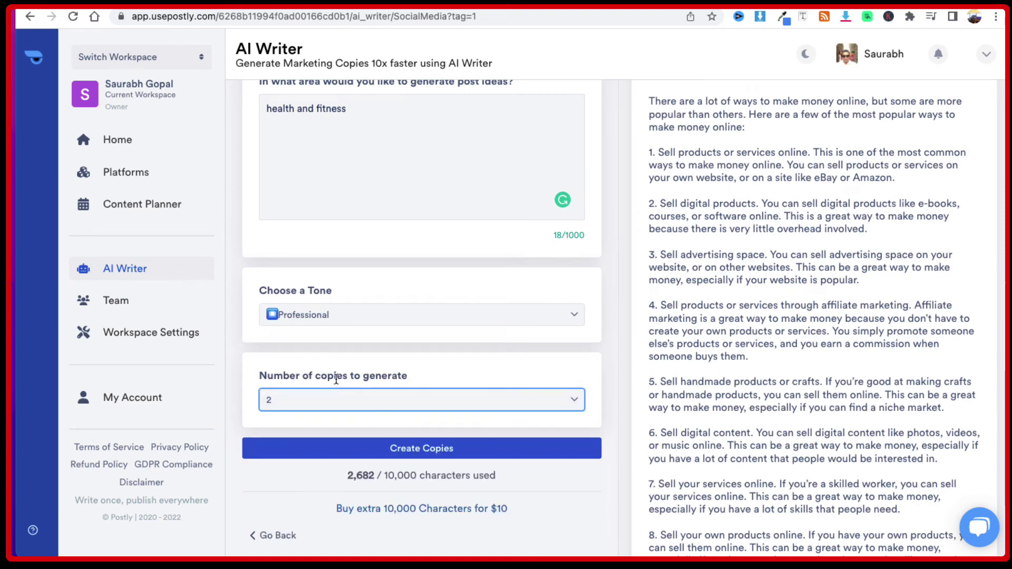
{"action": "left_click", "coordinate": [335, 456]}
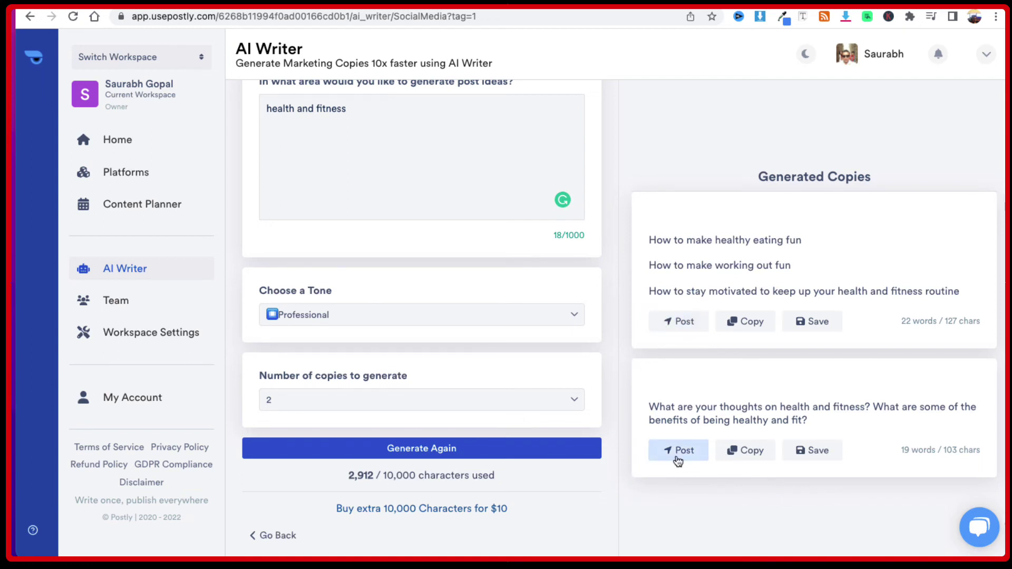
Send the first generated health and fitness copy to the post composer.
{"action": "left_click", "coordinate": [683, 329]}
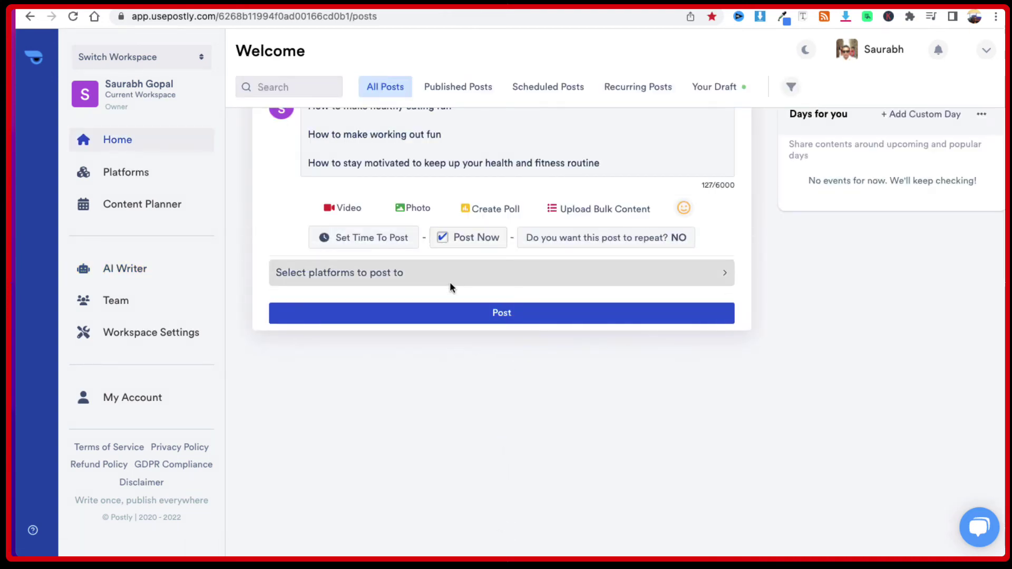
Check the platforms available for the draft, then cancel without selecting any.
{"action": "scroll", "coordinate": [450, 287], "scroll_direction": "up", "scroll_amount": 2}
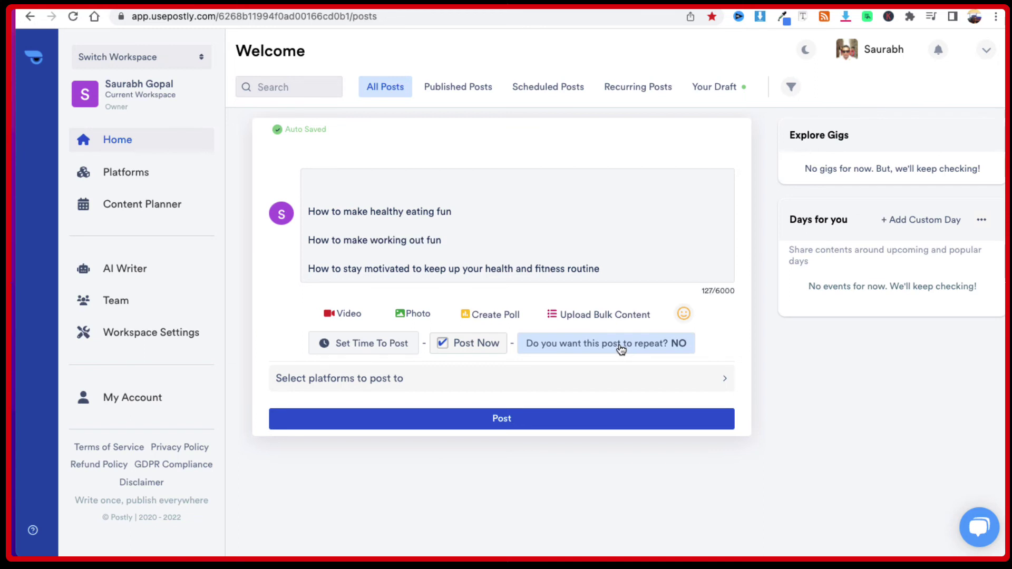
{"action": "left_click", "coordinate": [458, 389]}
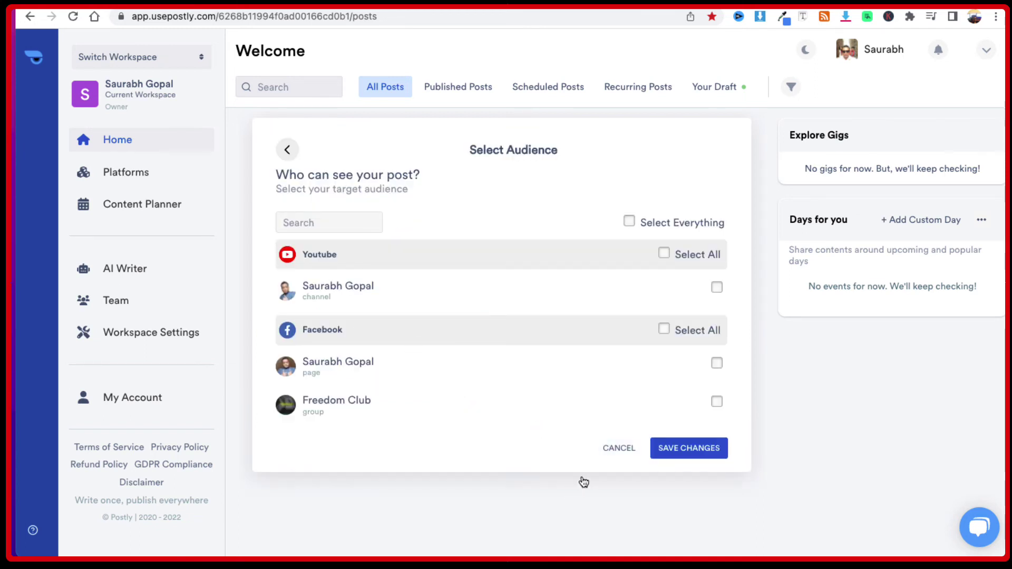
{"action": "left_click", "coordinate": [614, 448]}
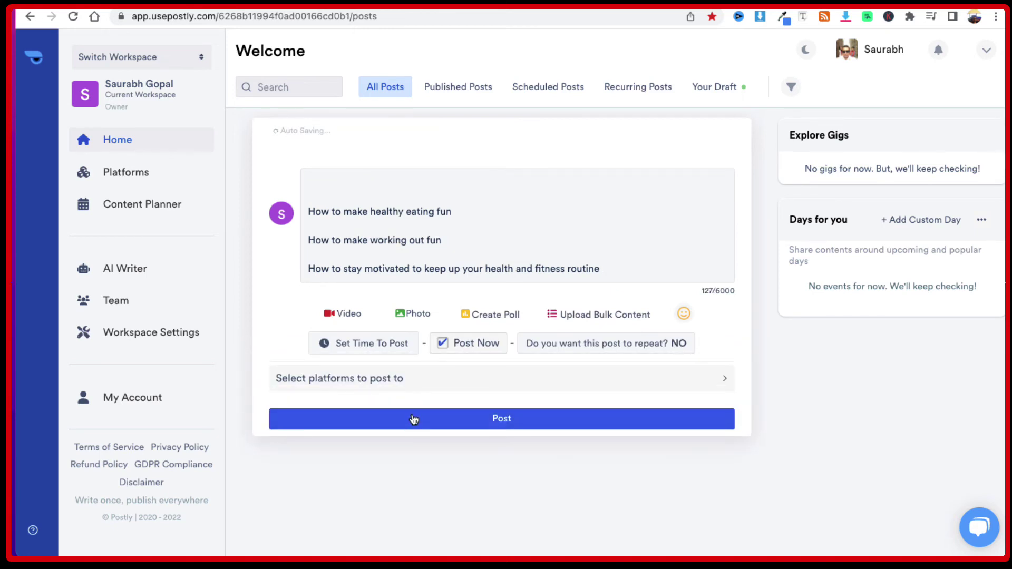
Return to the Home composer and select all of the 127-character draft text.
{"action": "left_click", "coordinate": [122, 142]}
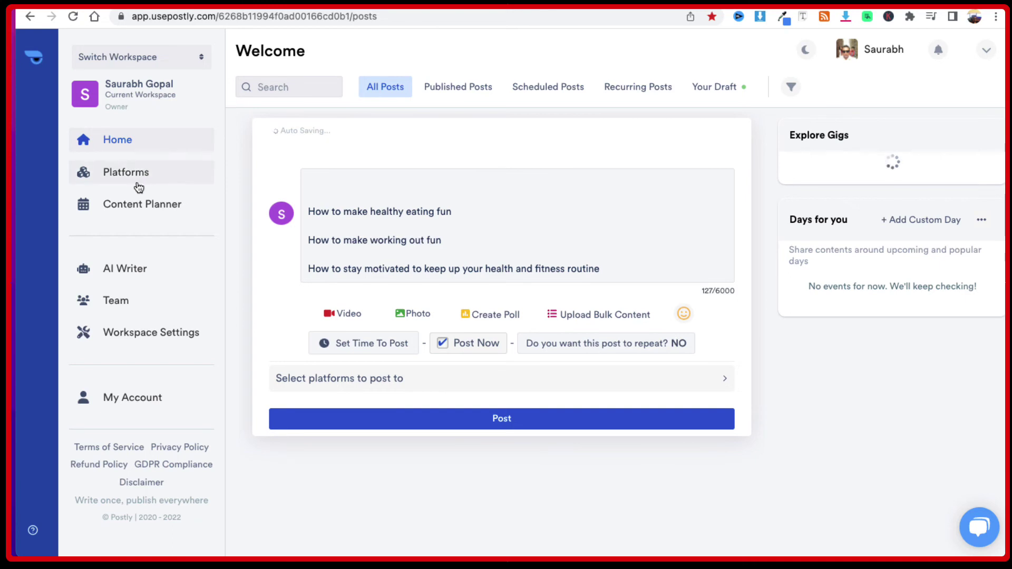
{"action": "left_click", "coordinate": [138, 184]}
{"action": "left_click", "coordinate": [128, 141]}
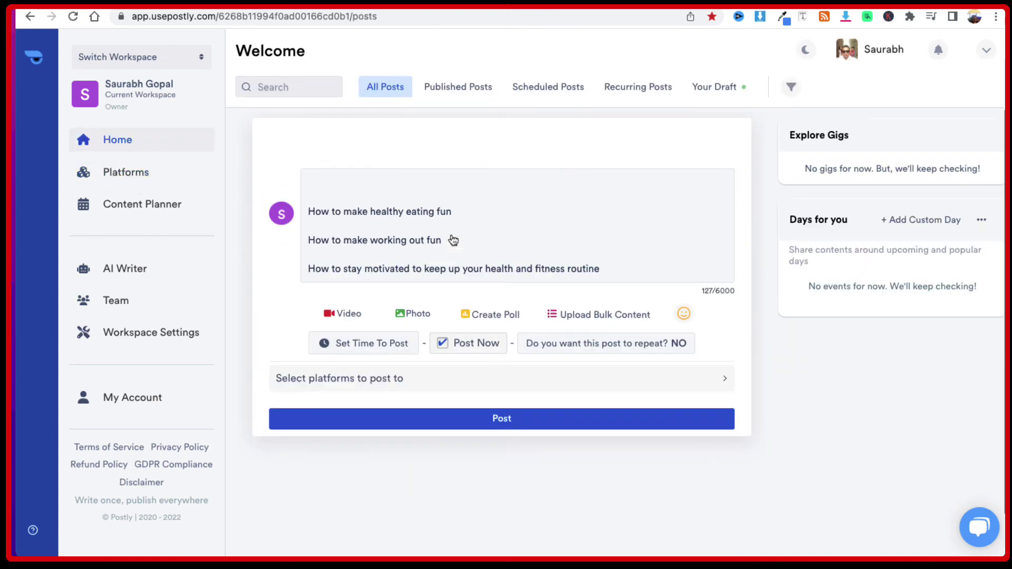
{"action": "left_click", "coordinate": [331, 205]}
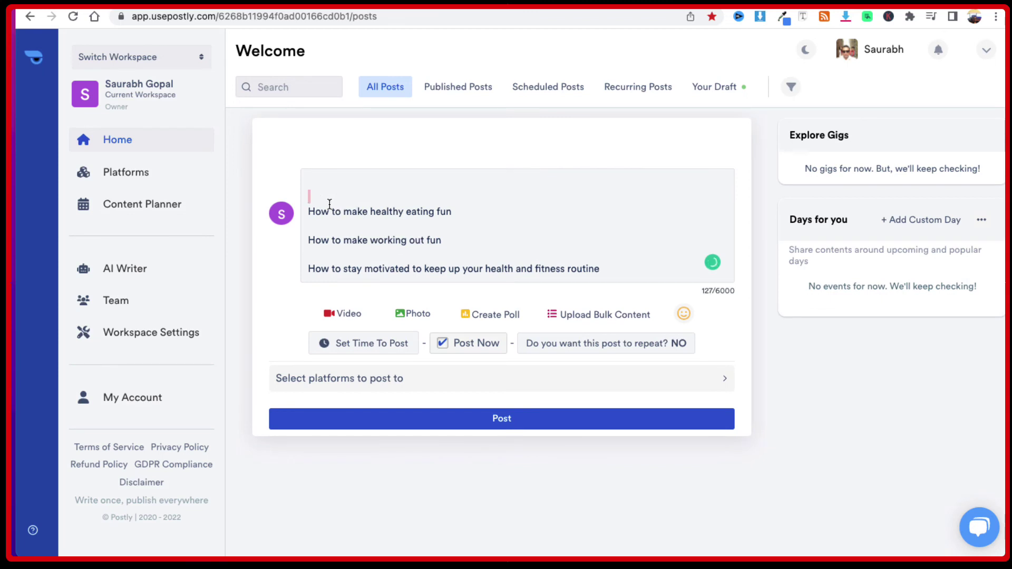
{"action": "key", "text": "ctrl+a"}
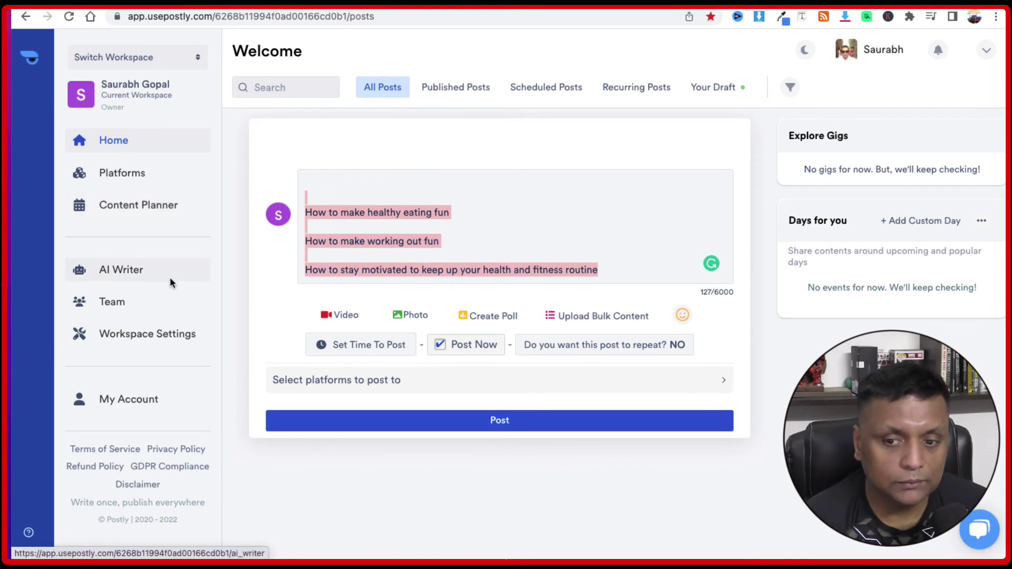
Open the Team page and look over the workspace members.
{"action": "left_click", "coordinate": [130, 308]}
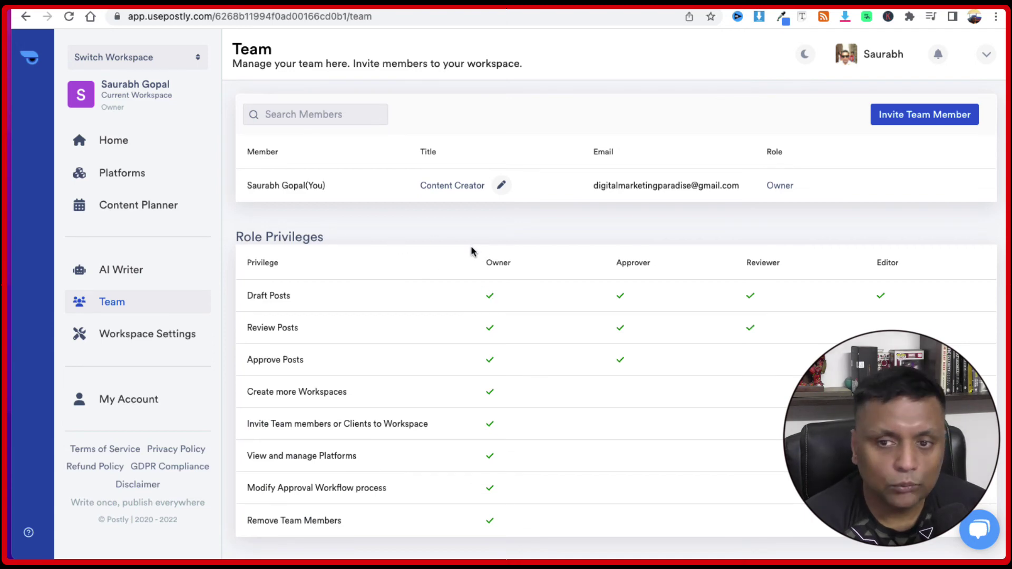
{"action": "scroll", "coordinate": [564, 302], "scroll_direction": "down", "scroll_amount": 1}
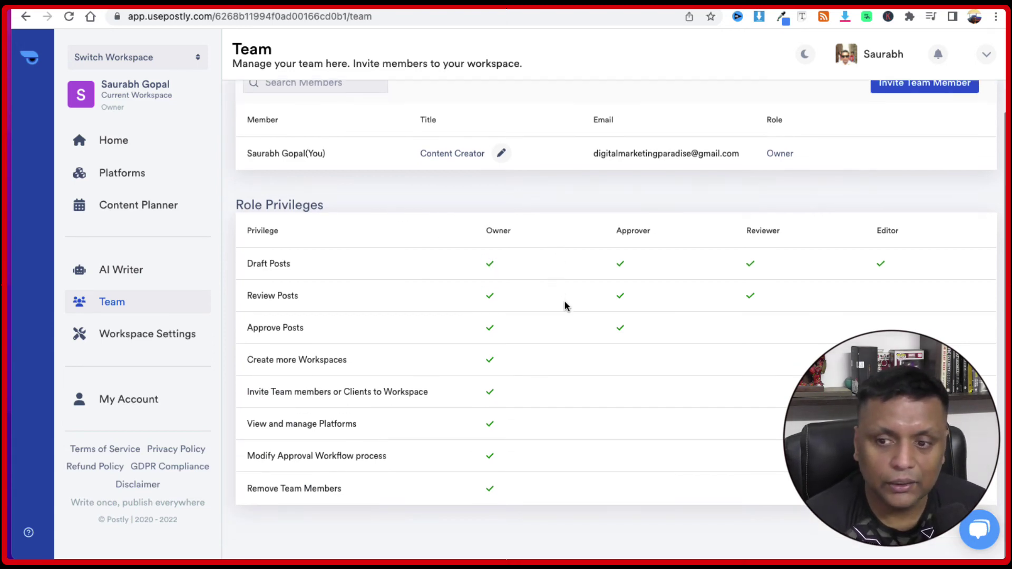
{"action": "scroll", "coordinate": [564, 302], "scroll_direction": "up", "scroll_amount": 1}
Open the invite form, view the member roles, and dismiss it without inviting anyone.
{"action": "left_click", "coordinate": [905, 119]}
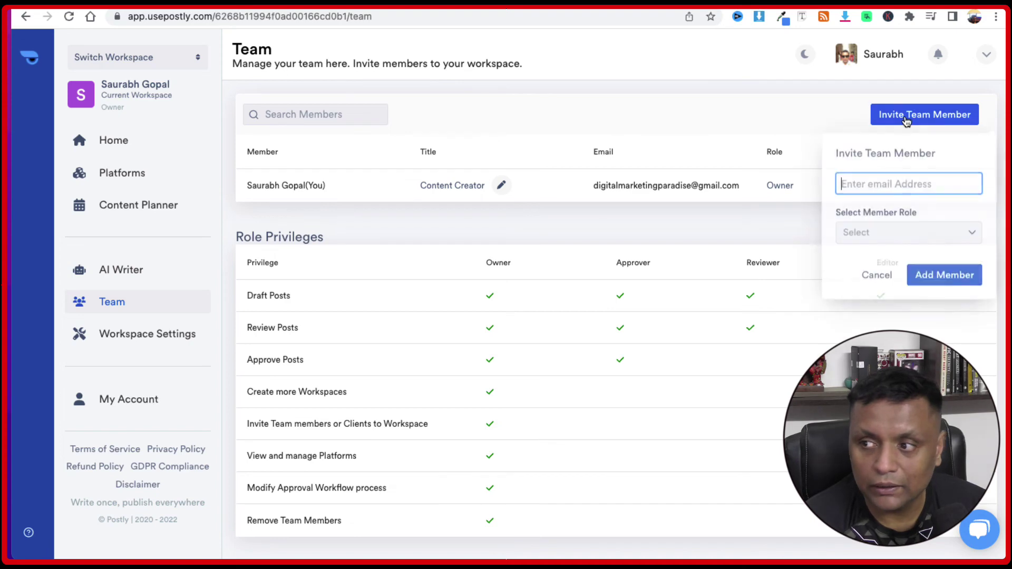
{"action": "left_click", "coordinate": [870, 234]}
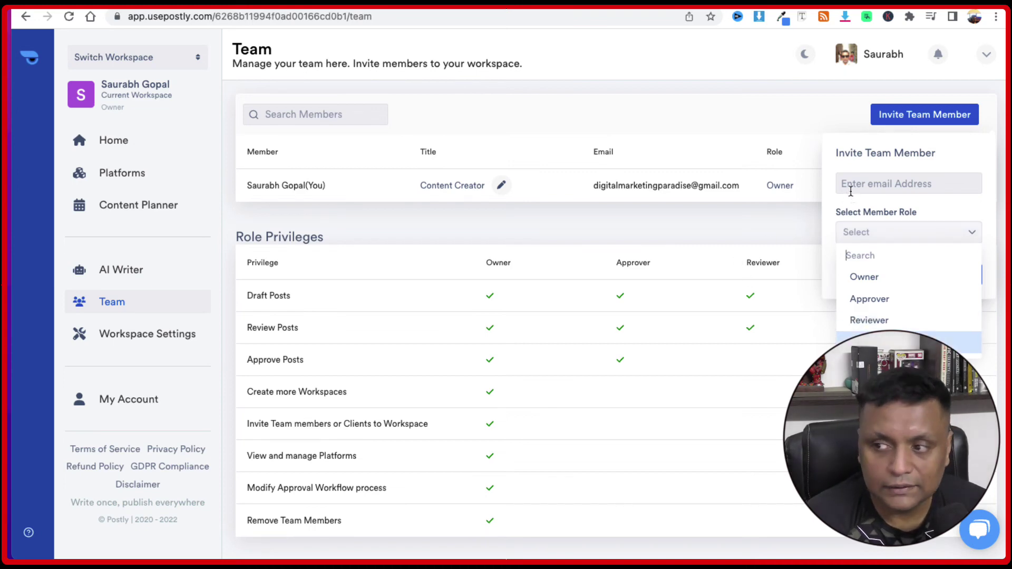
{"action": "key", "text": "Escape"}
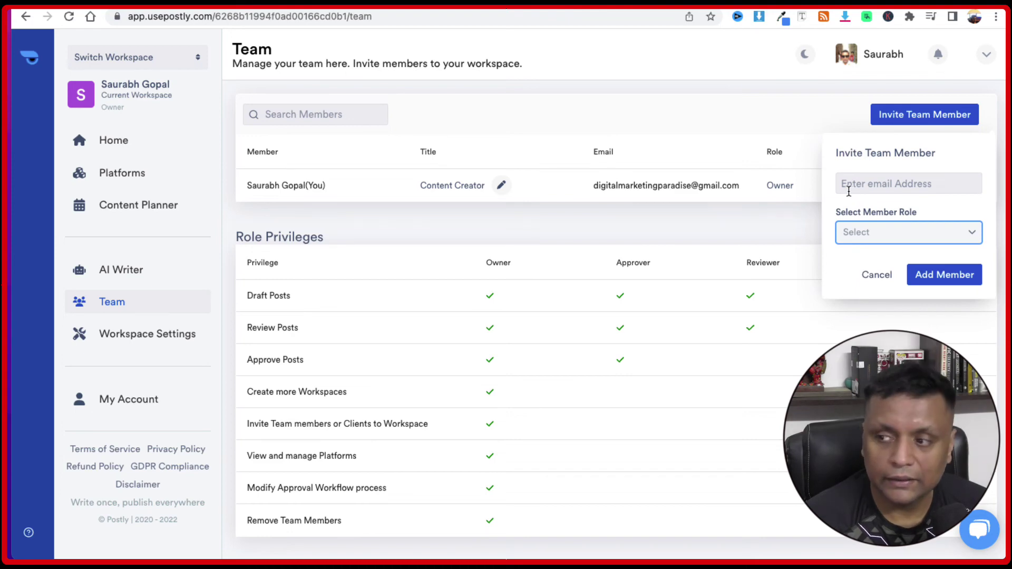
{"action": "left_click", "coordinate": [655, 129]}
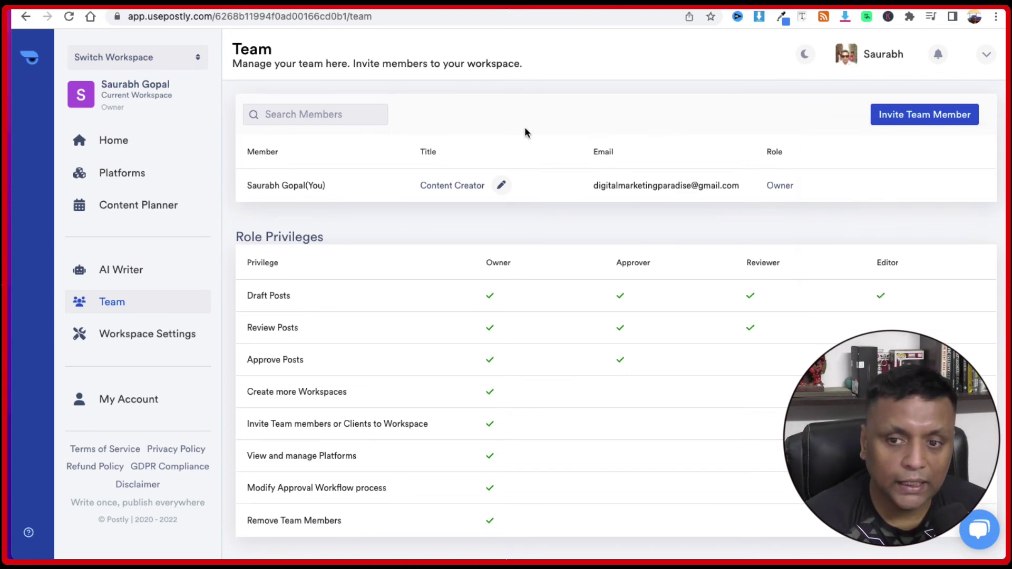
{"action": "left_click", "coordinate": [139, 338]}
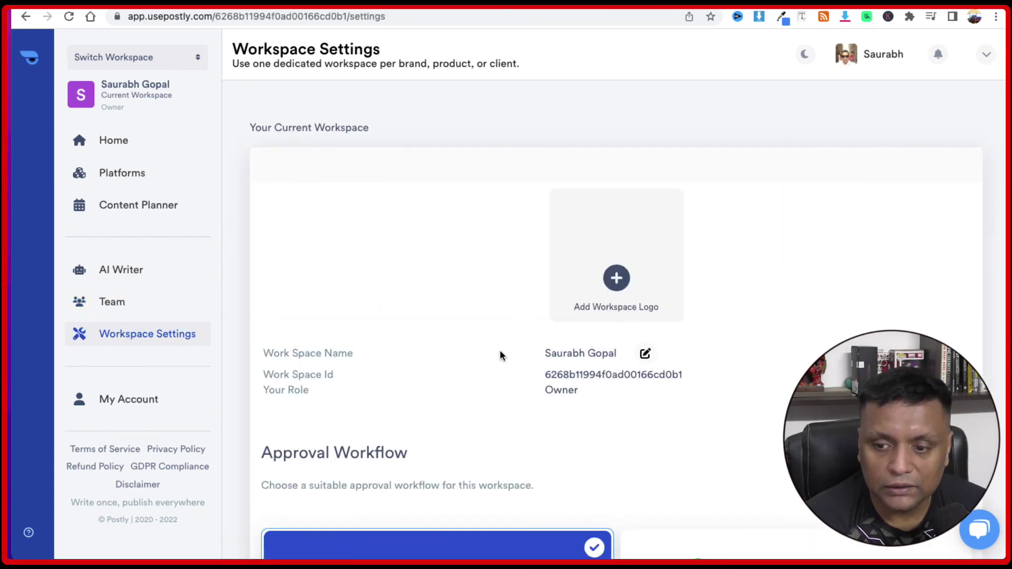
Scroll through Workspace Settings to review the Approval Workflow options, left at None.
{"action": "scroll", "coordinate": [499, 348], "scroll_direction": "down", "scroll_amount": 7}
{"action": "scroll", "coordinate": [500, 352], "scroll_direction": "up", "scroll_amount": 7}
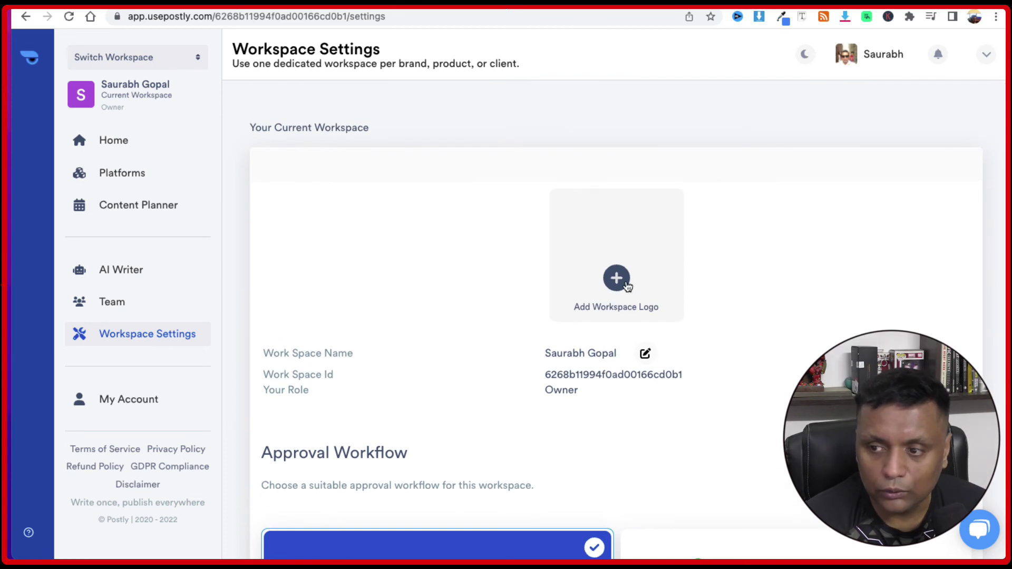
{"action": "scroll", "coordinate": [353, 387], "scroll_direction": "down", "scroll_amount": 7}
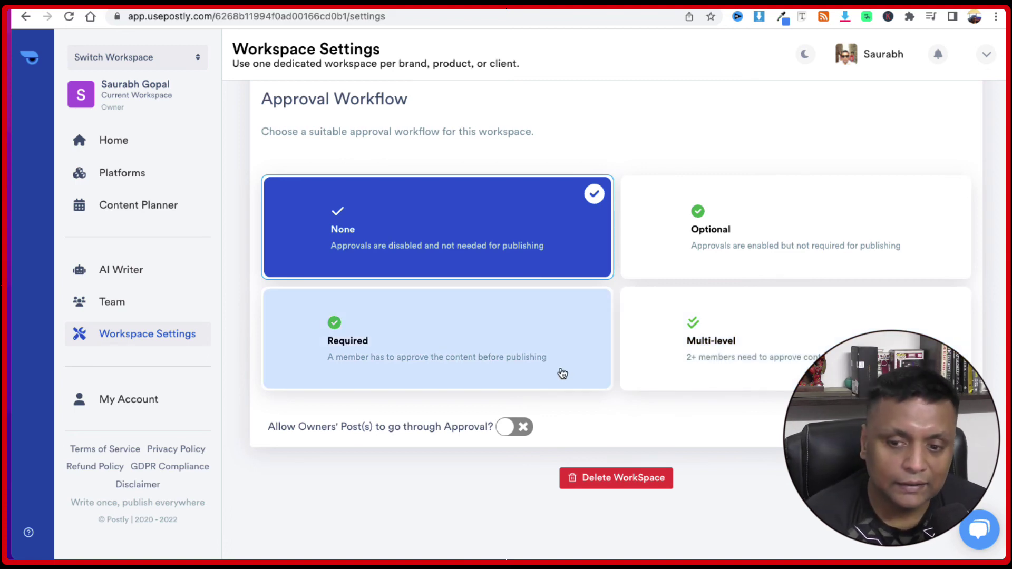
{"action": "left_click", "coordinate": [130, 401]}
Scroll through the My Account profile and view the Pricing & Billing plans.
{"action": "scroll", "coordinate": [456, 356], "scroll_direction": "down", "scroll_amount": 5}
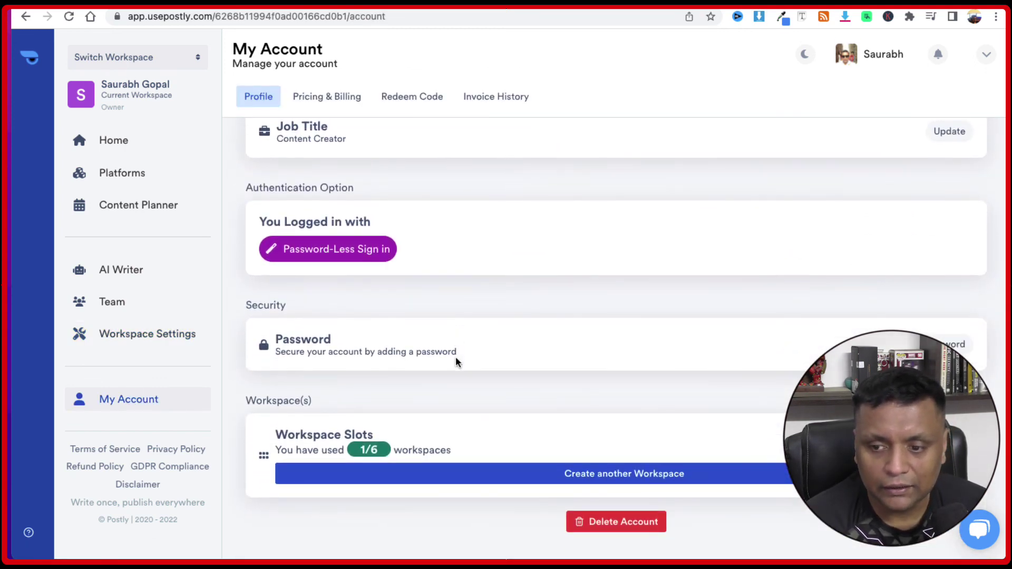
{"action": "scroll", "coordinate": [456, 356], "scroll_direction": "up", "scroll_amount": 5}
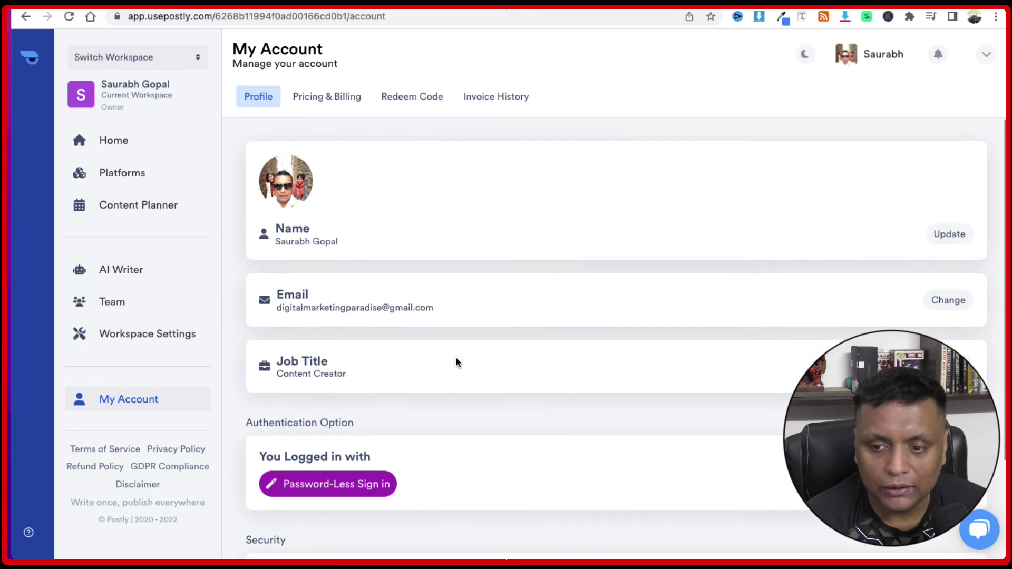
{"action": "left_click", "coordinate": [331, 97]}
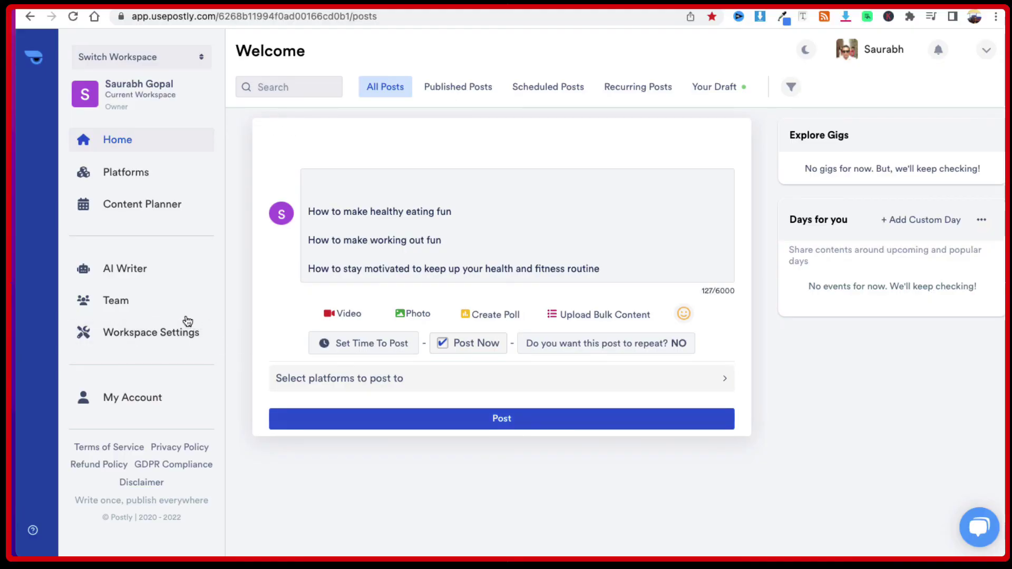
Show the connected Facebook account's page and the connected Freedom Club group.
{"action": "left_click", "coordinate": [122, 144]}
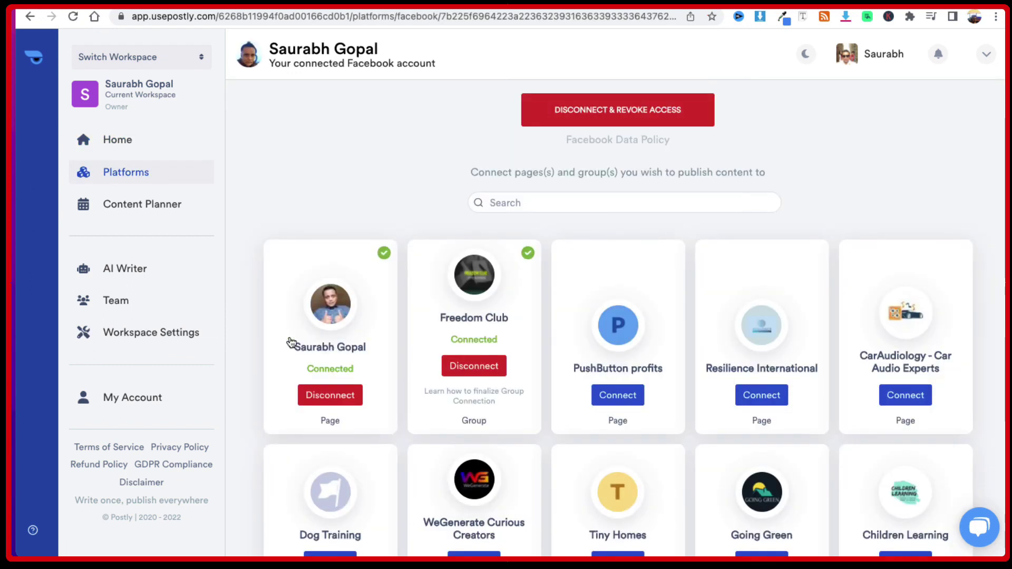